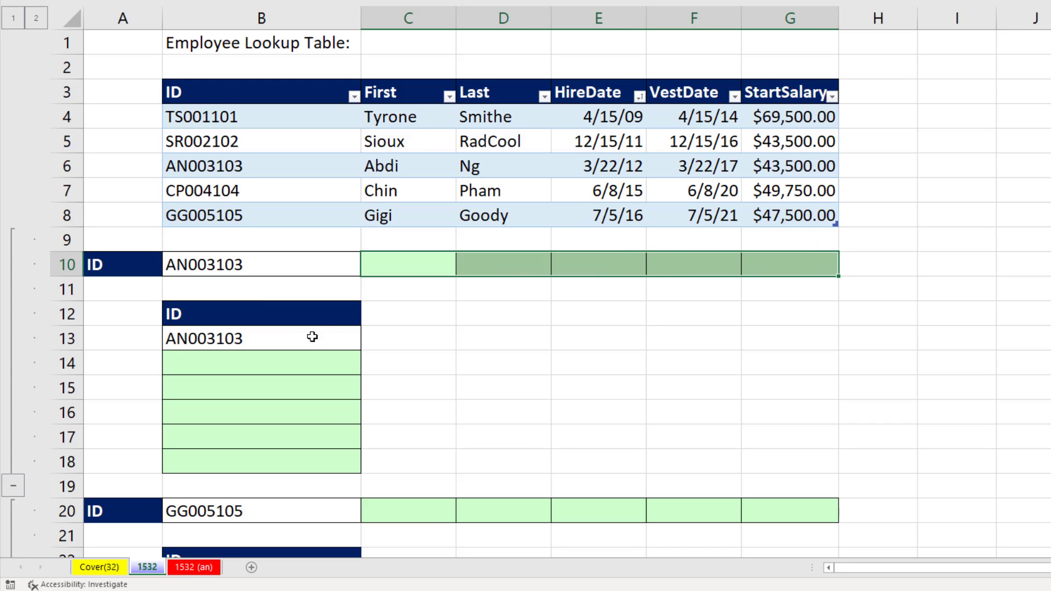
left_click_drag(303, 359, 307, 461)
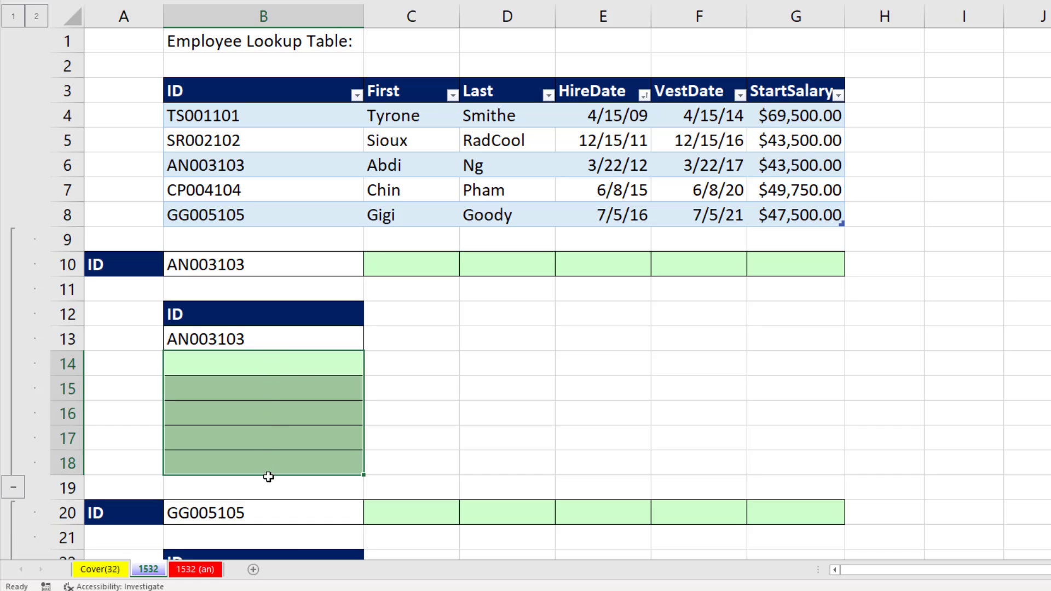
left_click(288, 359)
type("=vl")
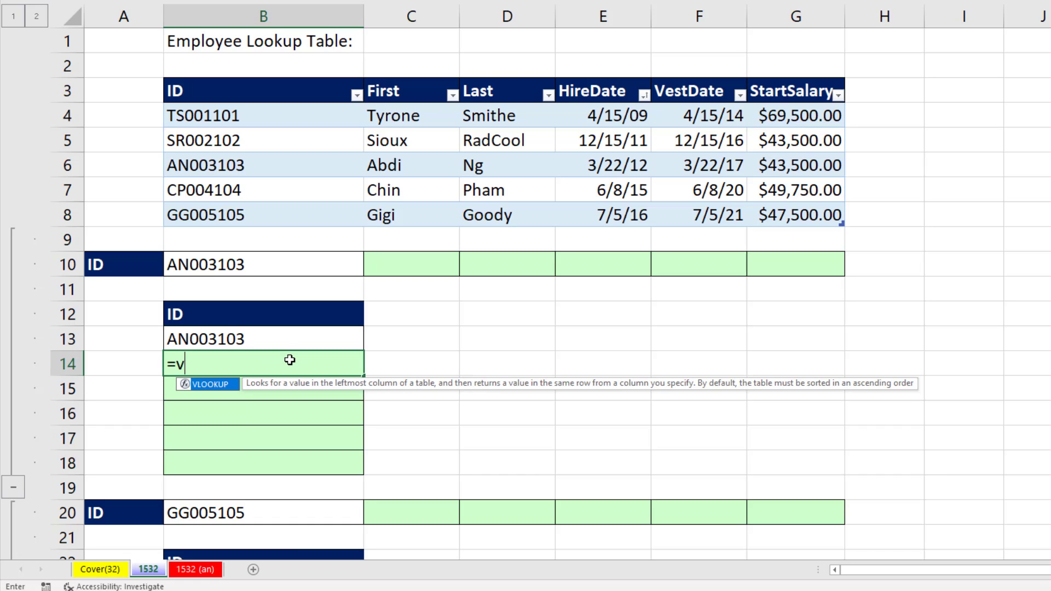
key("Tab")
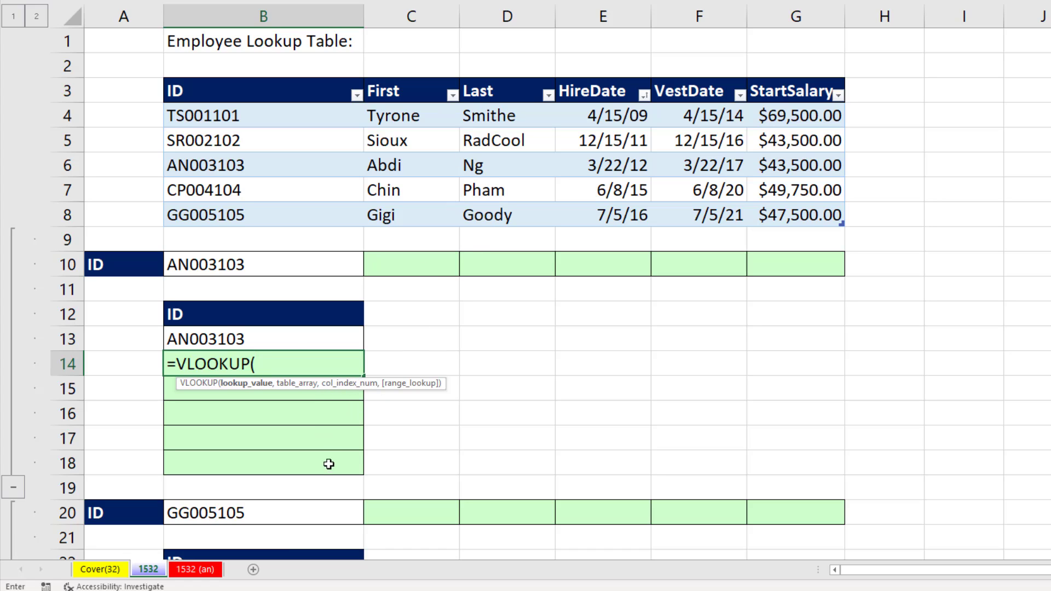
key("Escape")
left_click(399, 263)
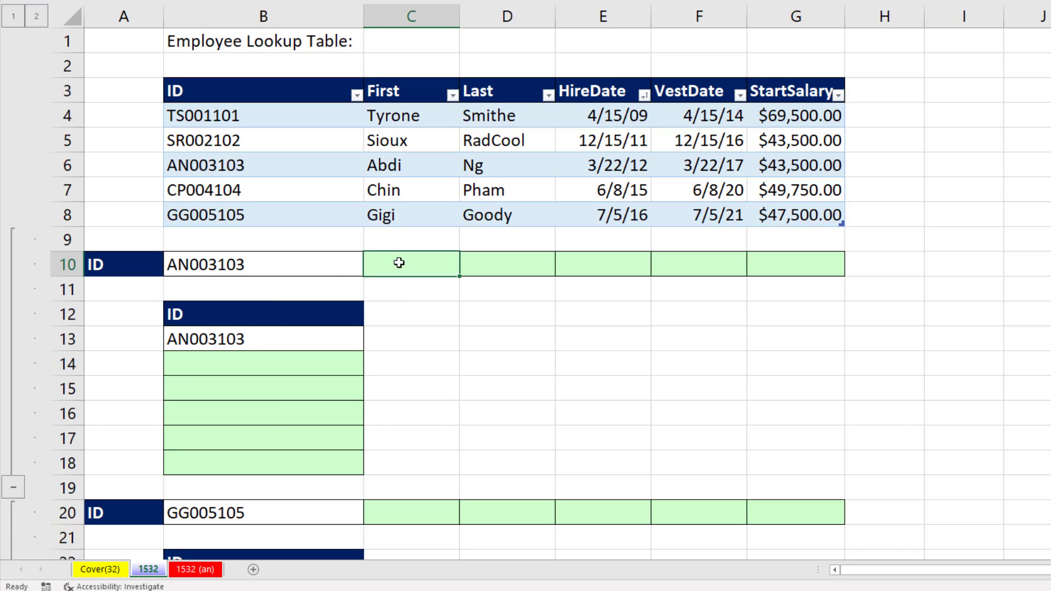
type("=vl")
key("Tab")
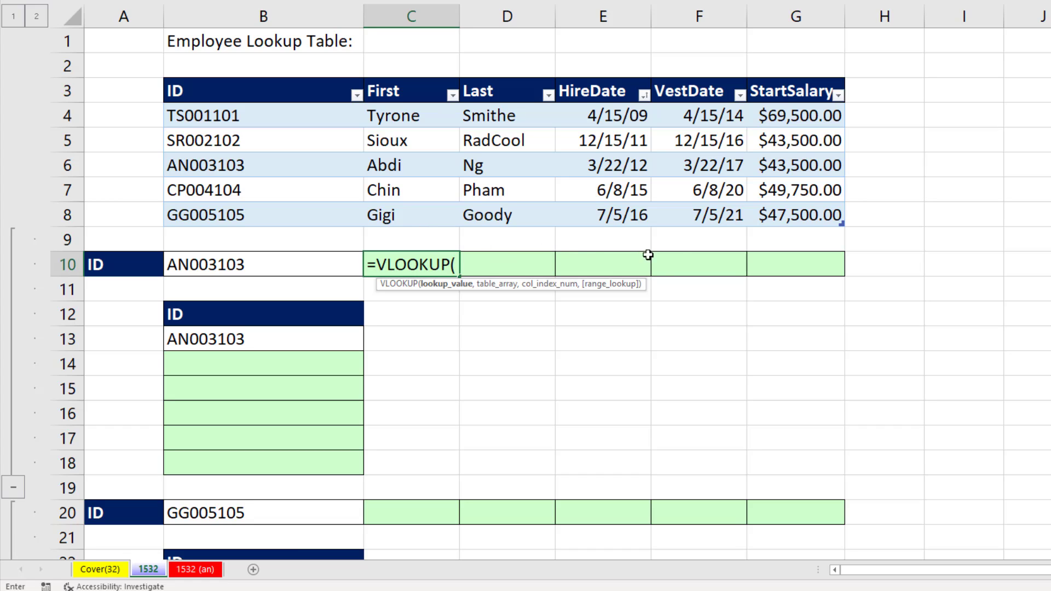
key("Escape")
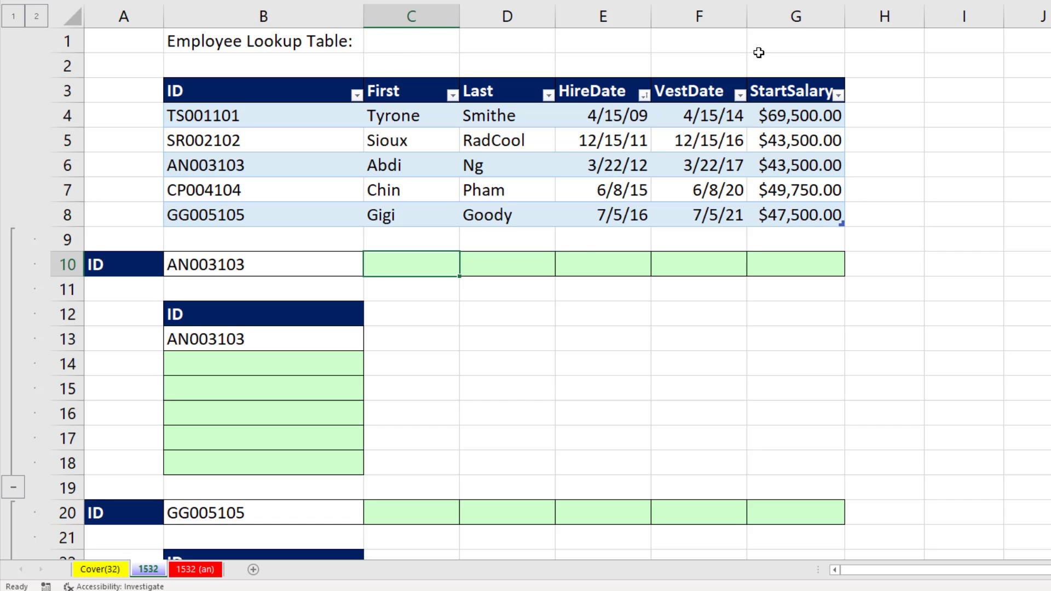
Enter a COLUMNS formula in cell C10 that counts the columns of the range D12:F12.
type("=column")
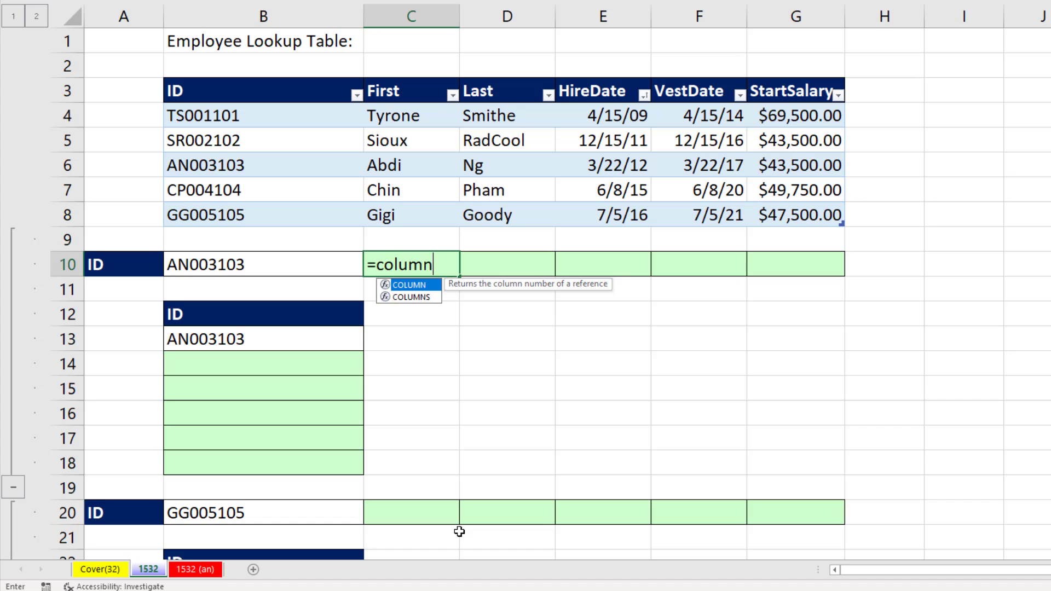
key("Down")
type("n")
key("Tab")
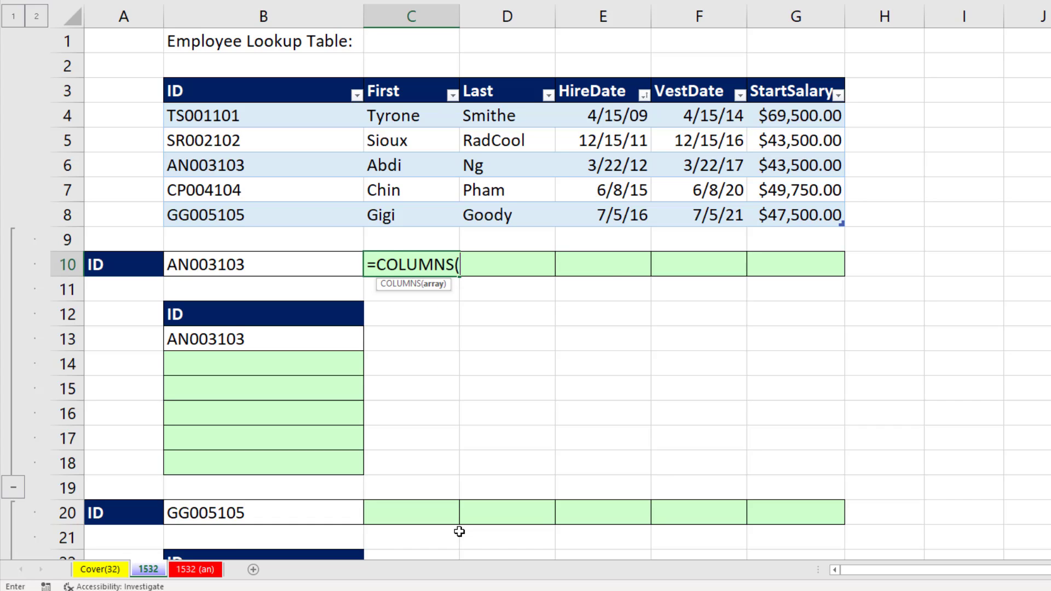
left_click_drag(517, 315, 711, 308)
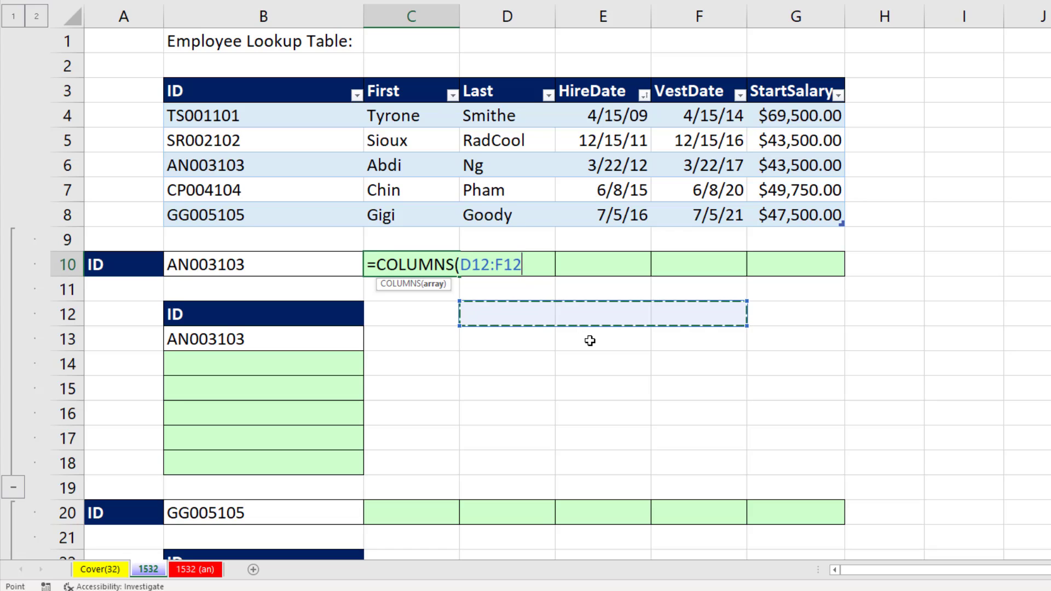
type(")")
key("Return")
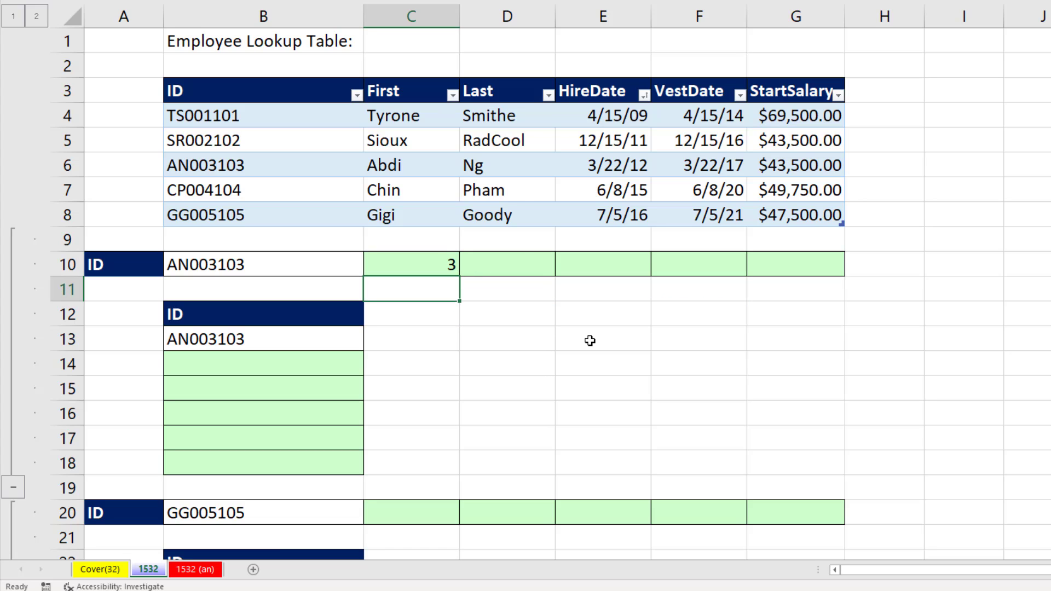
Replace the COLUMNS range in C10 with the expandable range $C10:C10 and copy the formula across through G10.
double_click(432, 272)
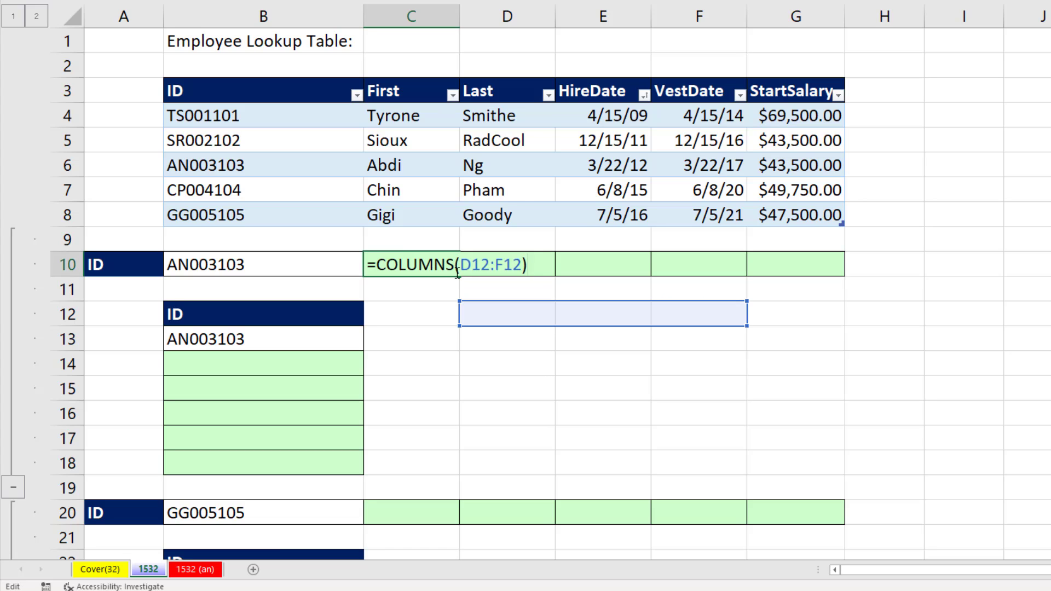
left_click_drag(458, 266, 594, 290)
key("BackSpace")
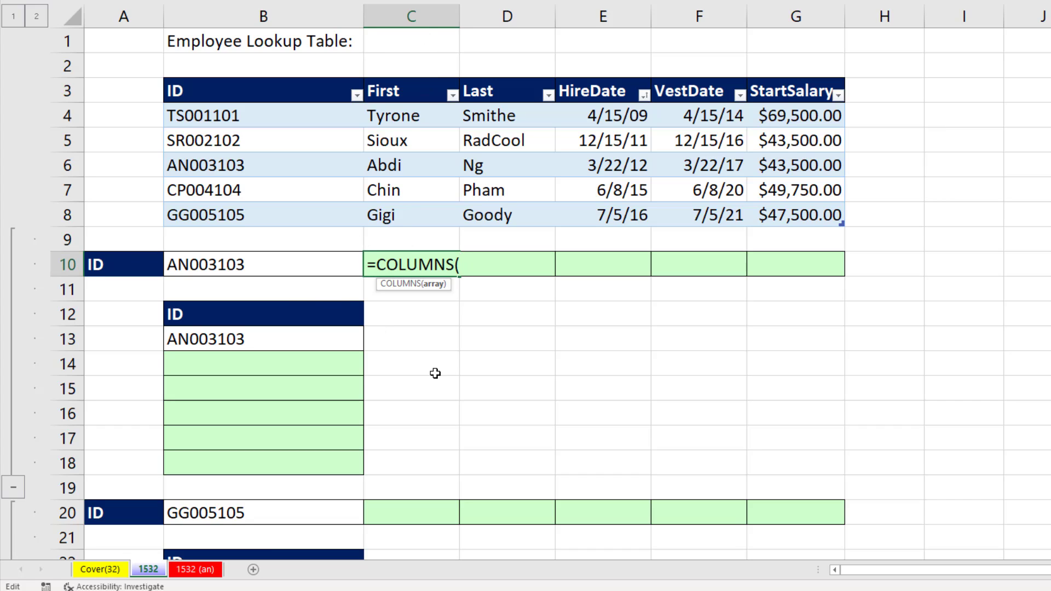
type("C1")
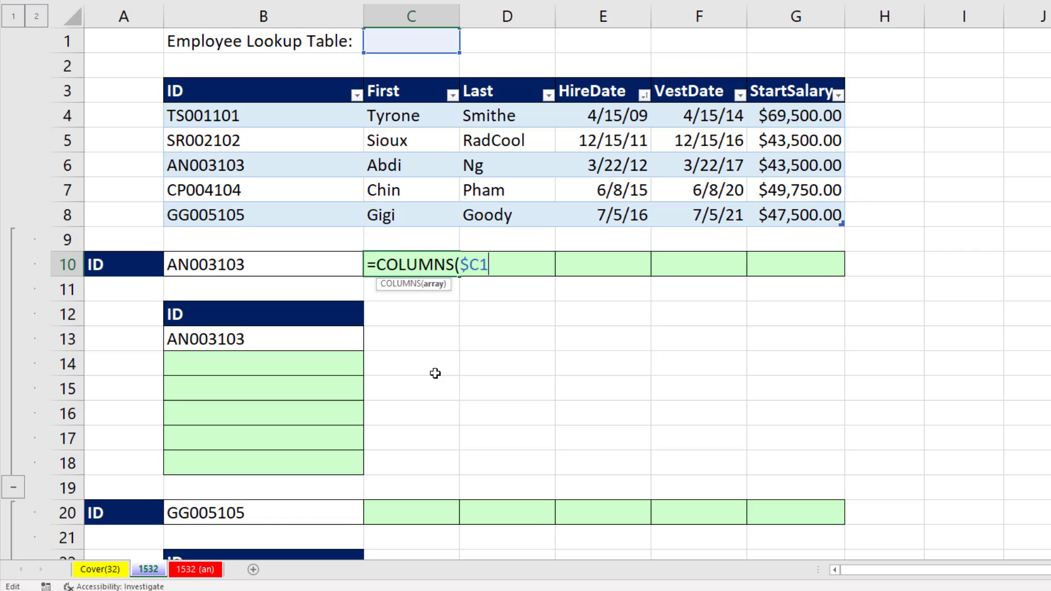
type("0:C10)")
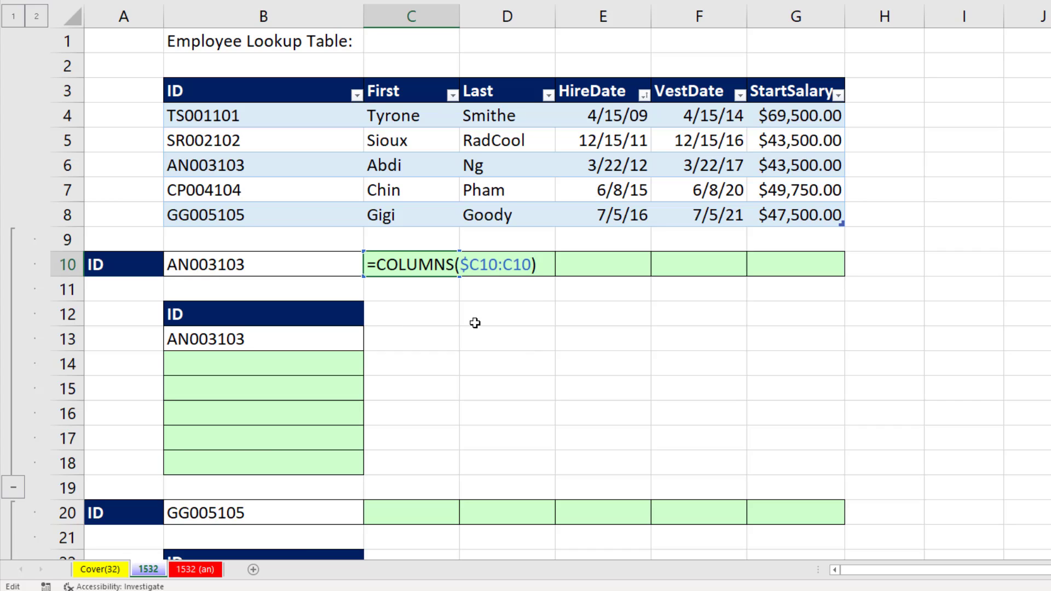
key("ctrl+Return")
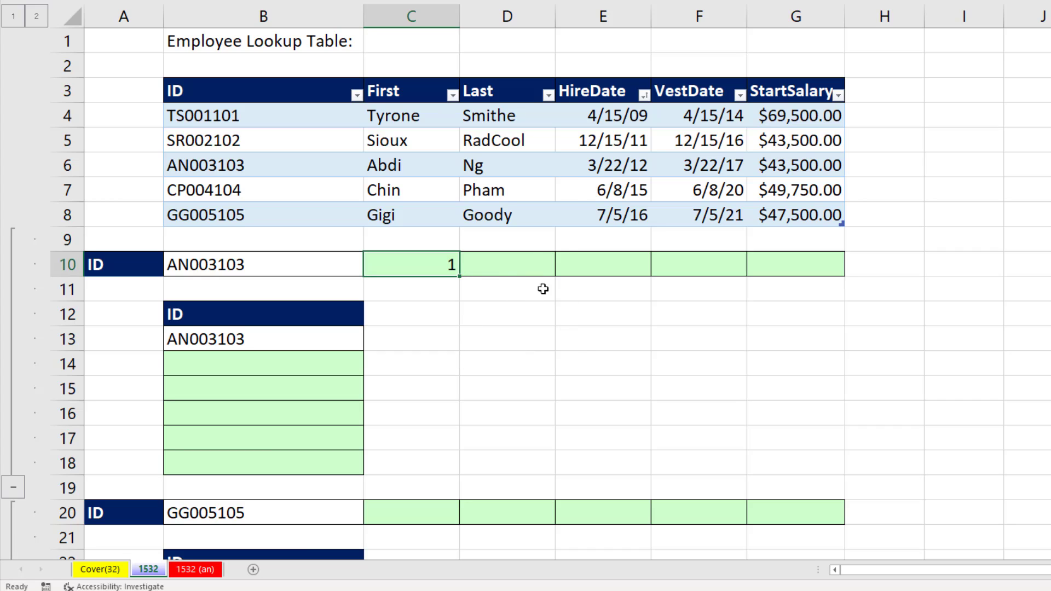
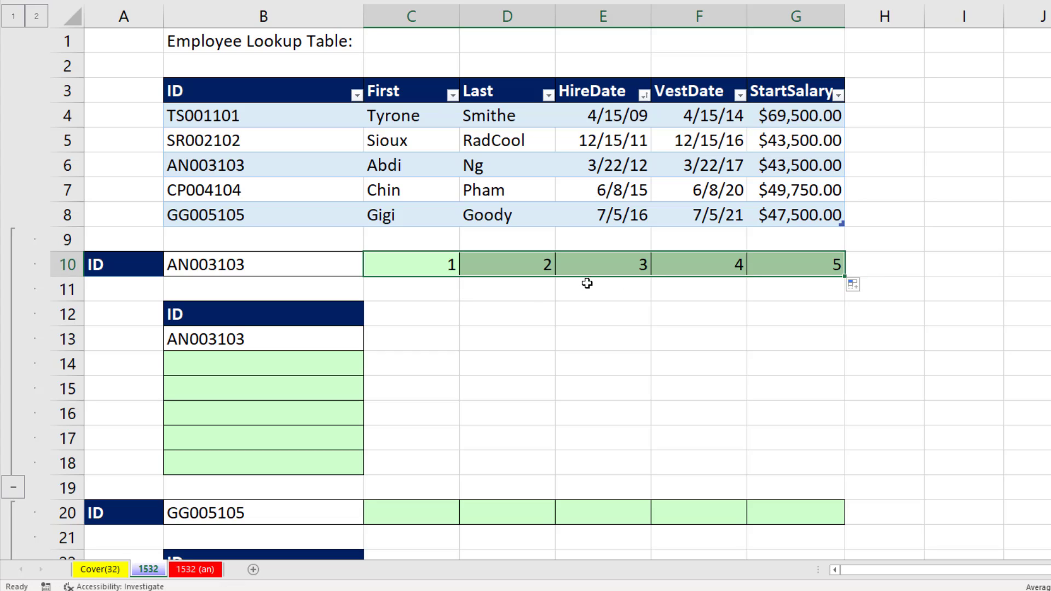
left_click(598, 263)
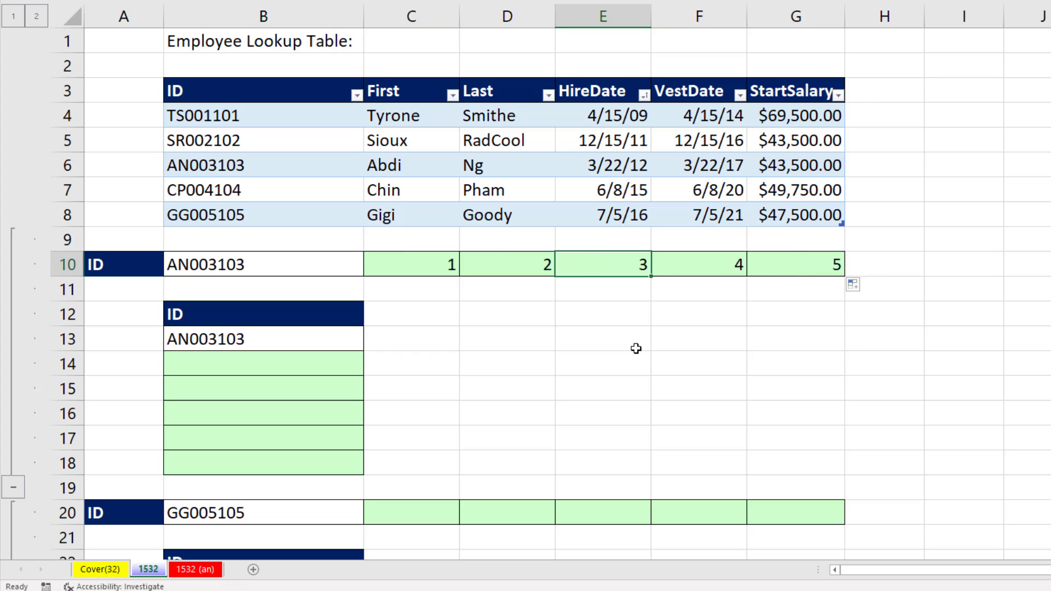
key("F2")
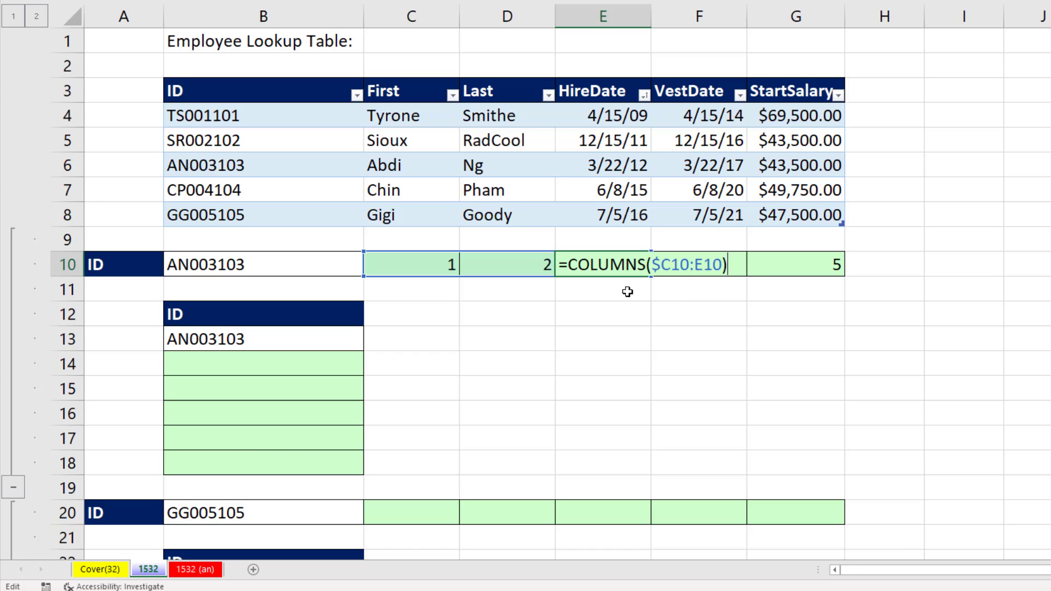
key("ctrl+Return")
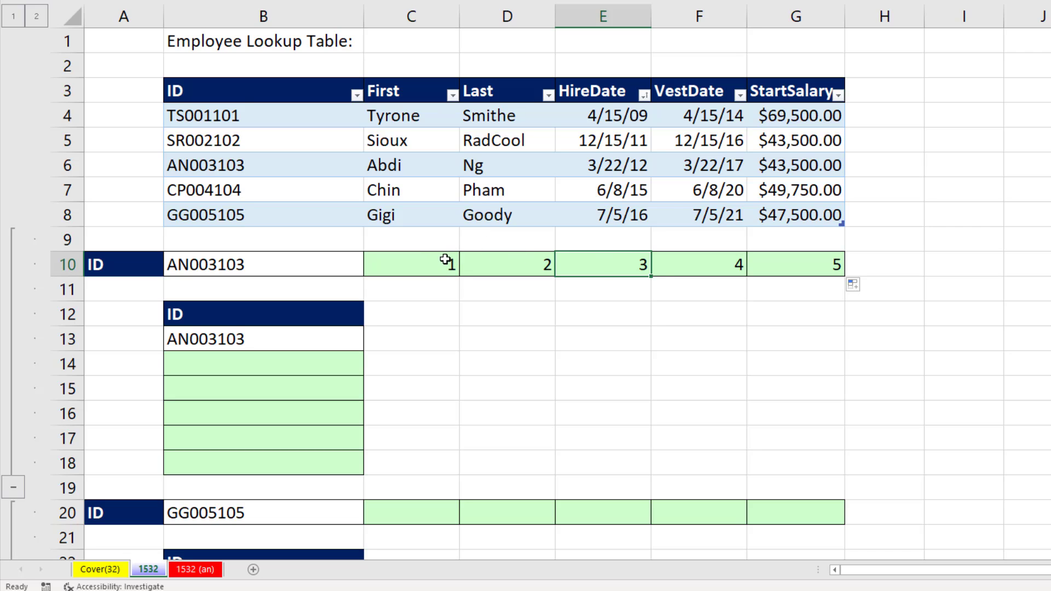
Add 1 to the COLUMNS formula in C10 and copy the updated formula across through G10.
left_click(427, 263)
key("F2")
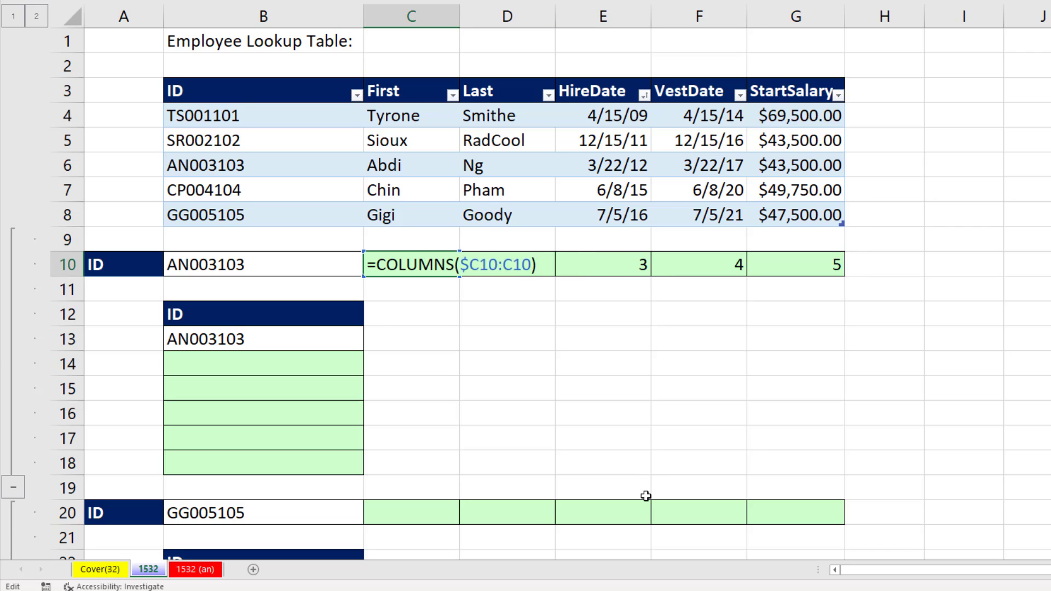
type("+1")
key("ctrl+Return")
left_click_drag(460, 278, 805, 281)
Start wrapping the COLUMNS formula in C10 in a VLOOKUP, with the absolute reference $B$10 as the lookup value.
left_click(410, 273)
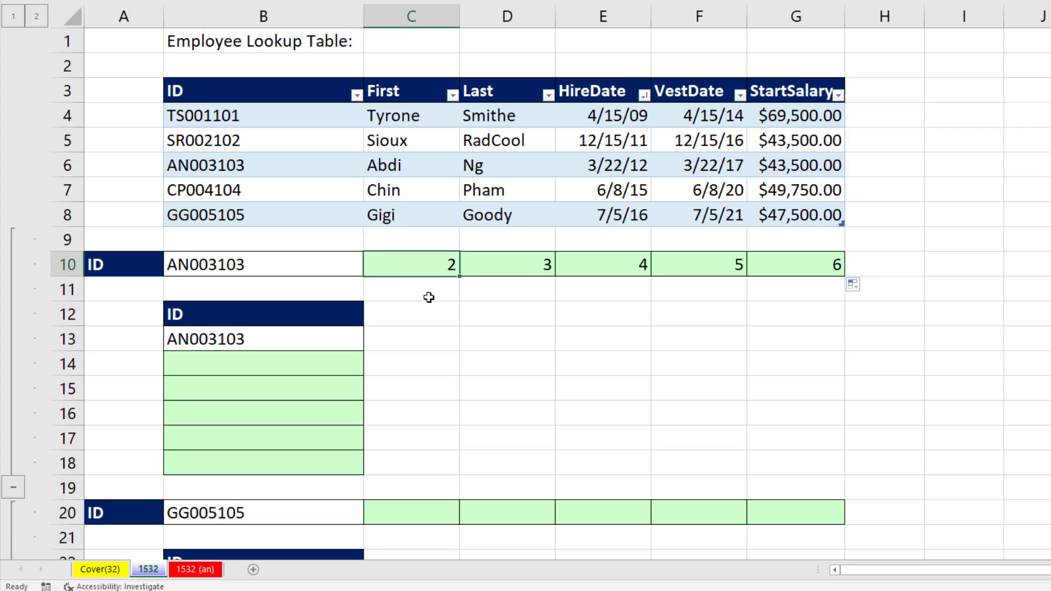
key("F2")
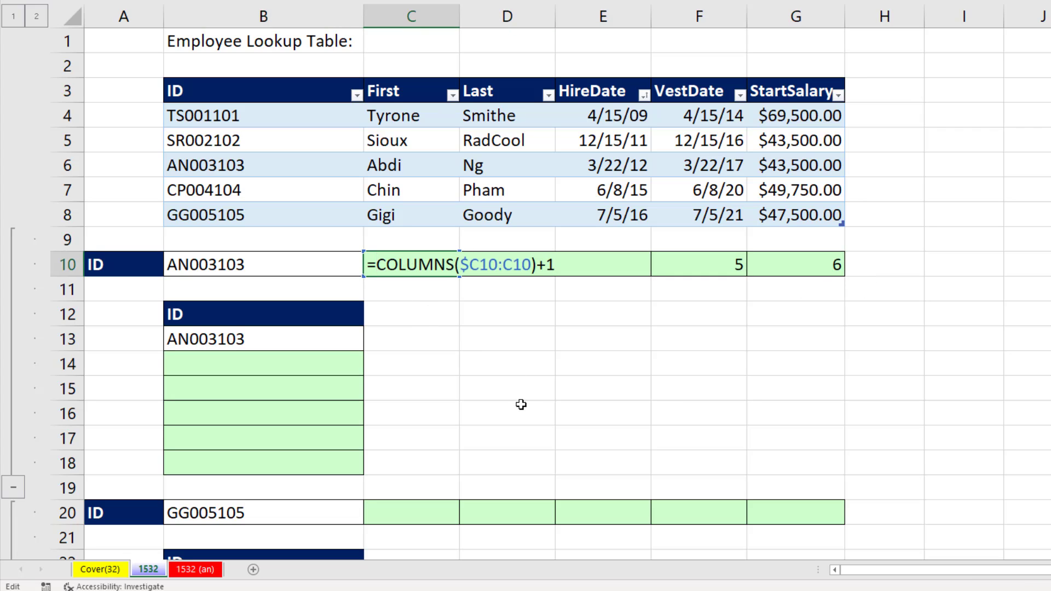
type("vl")
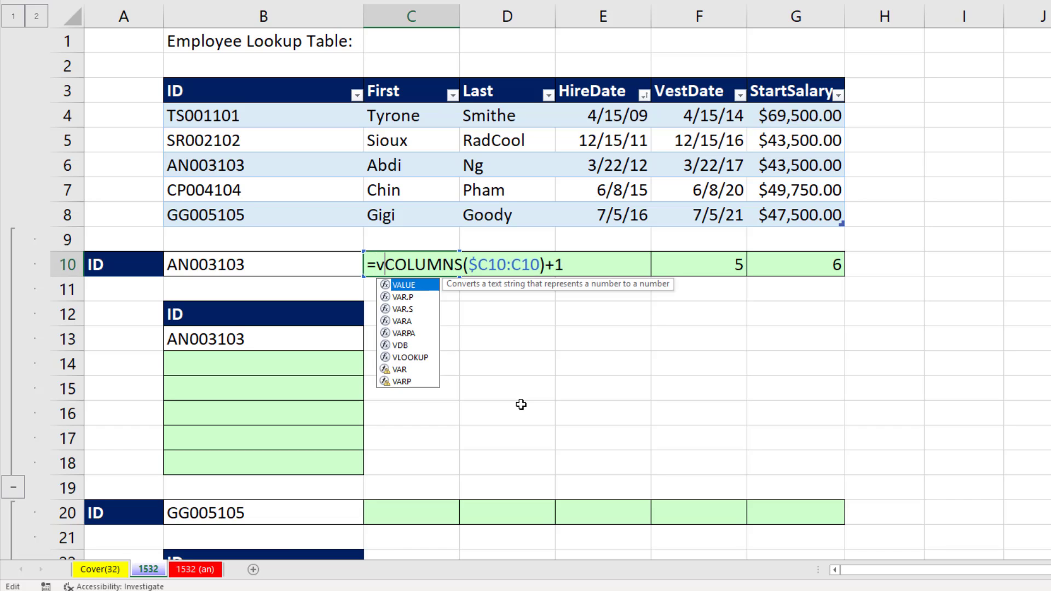
key("Tab")
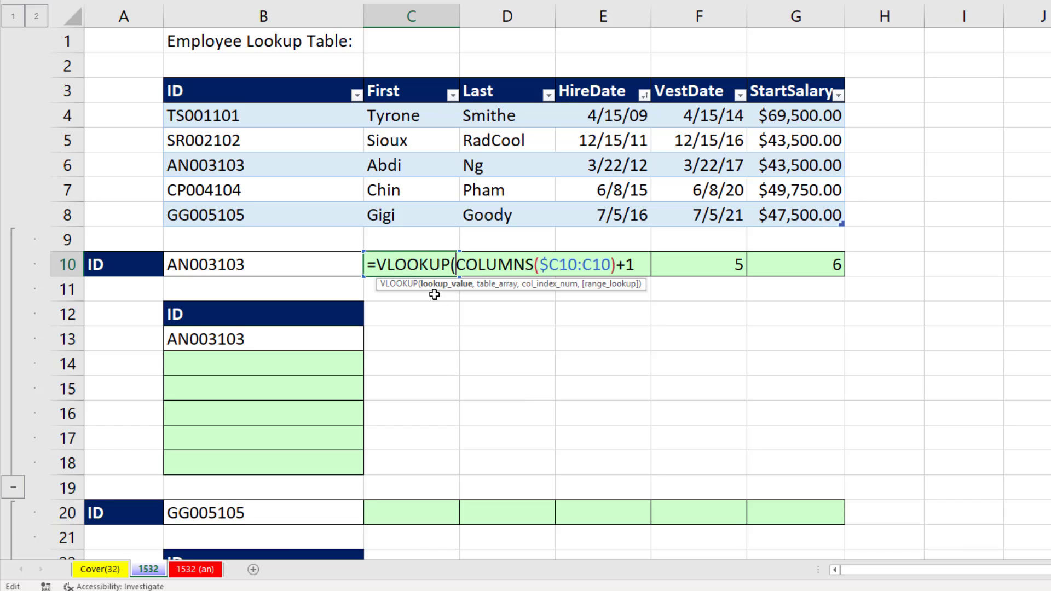
left_click(302, 269)
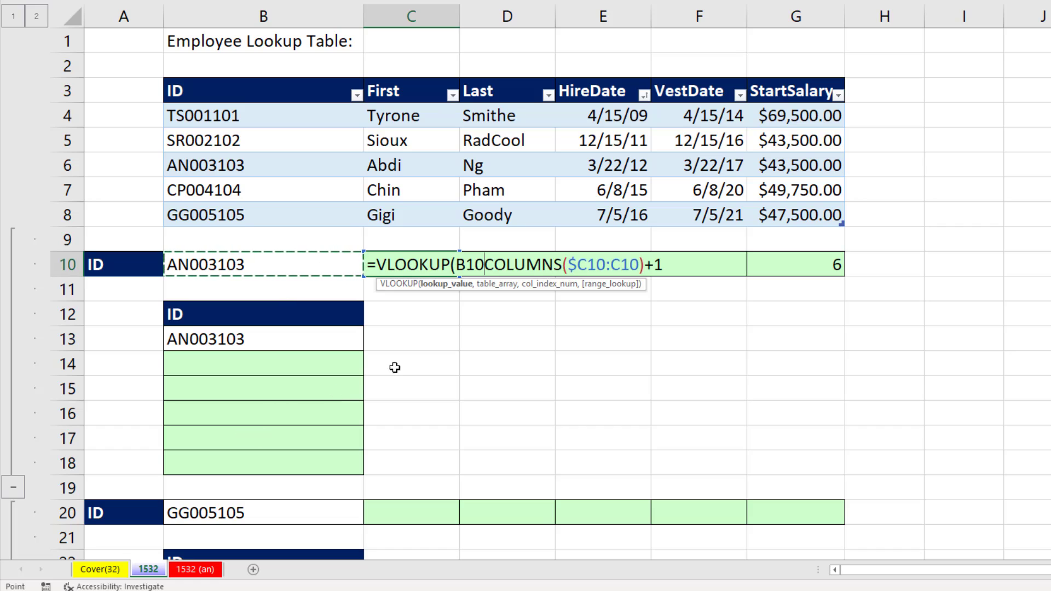
key("F4")
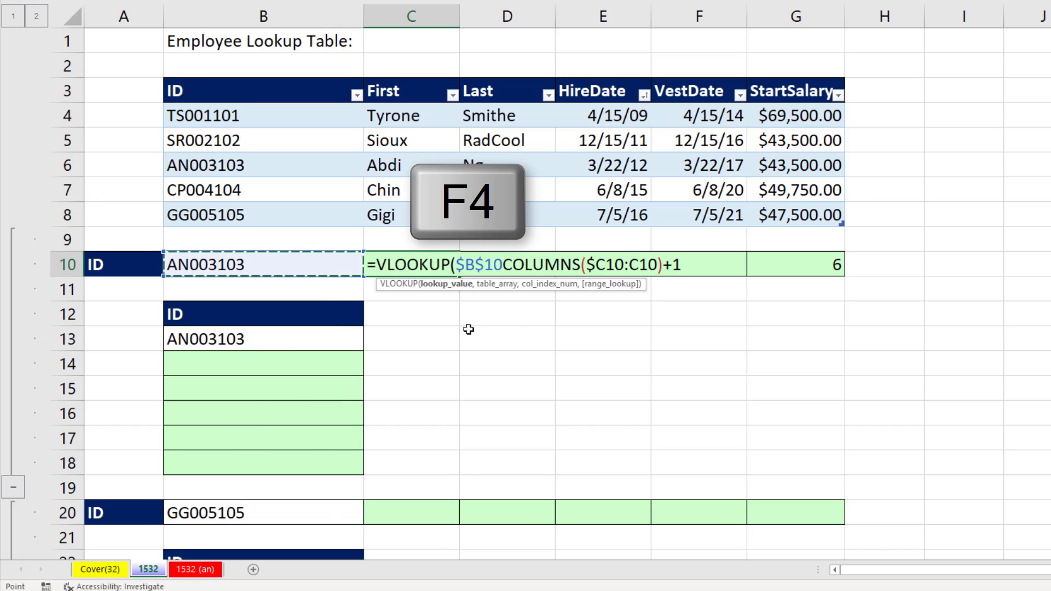
type(",")
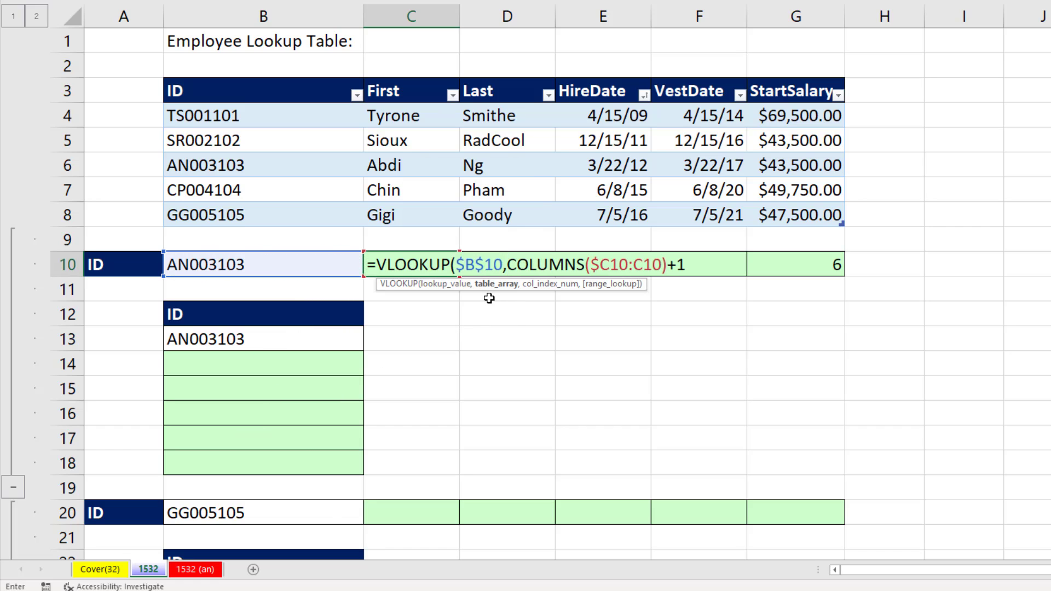
Complete the C10 VLOOKUP with table dEmp, COLUMNS($C10:C10)+1 as column index and 0 for exact match, and copy it through G10.
left_click_drag(276, 117, 792, 212)
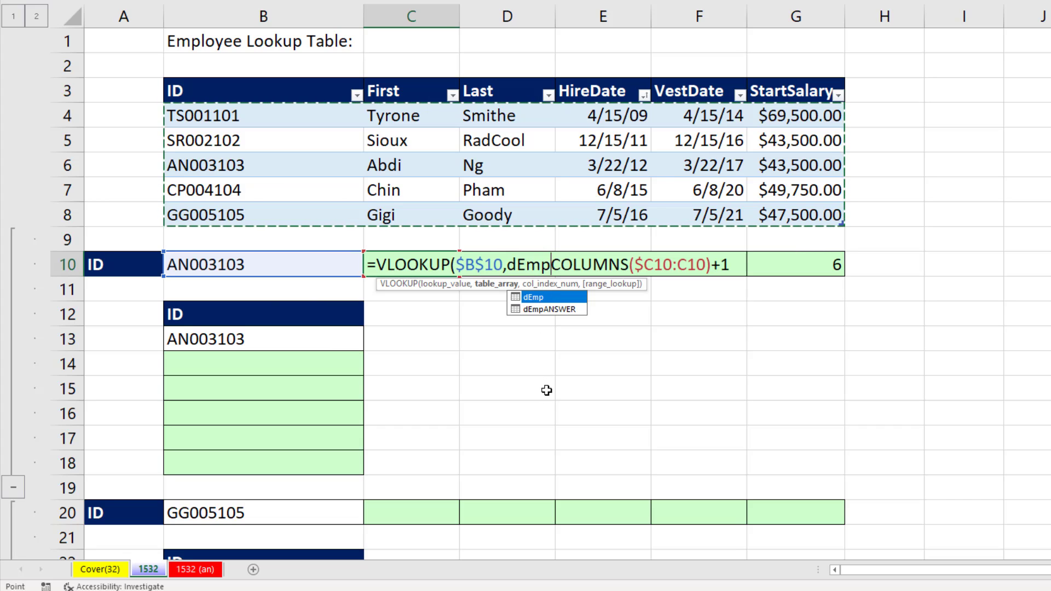
type(",")
left_click(566, 285)
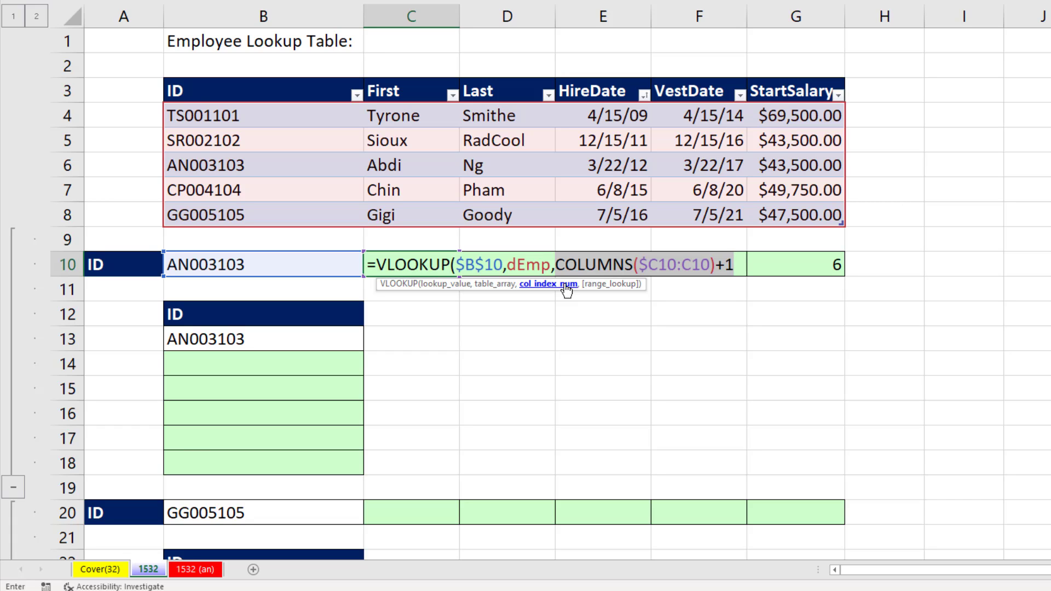
left_click(734, 265)
type(",")
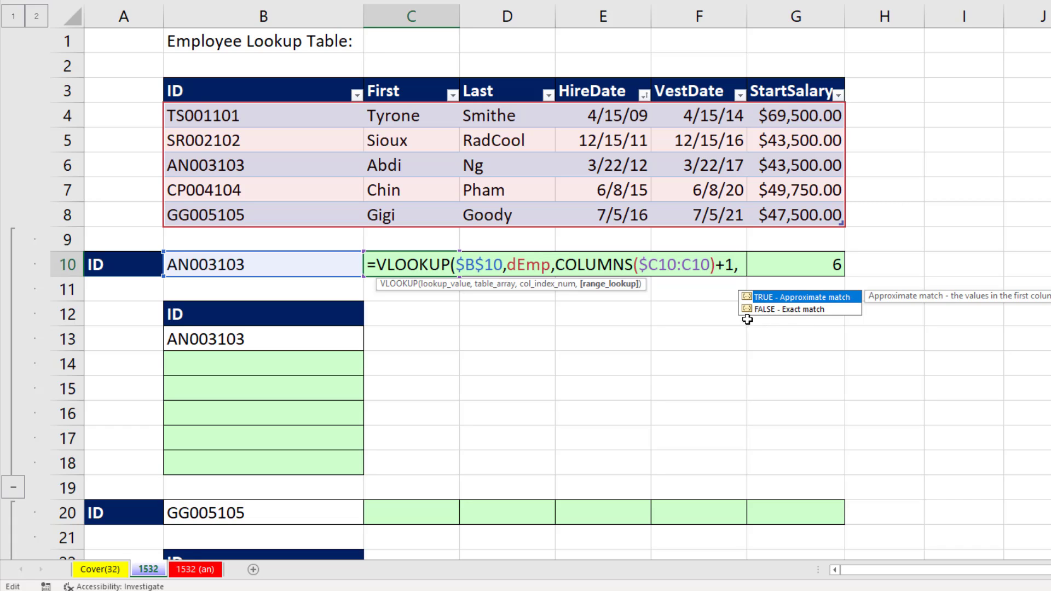
type("0)")
key("ctrl+Return")
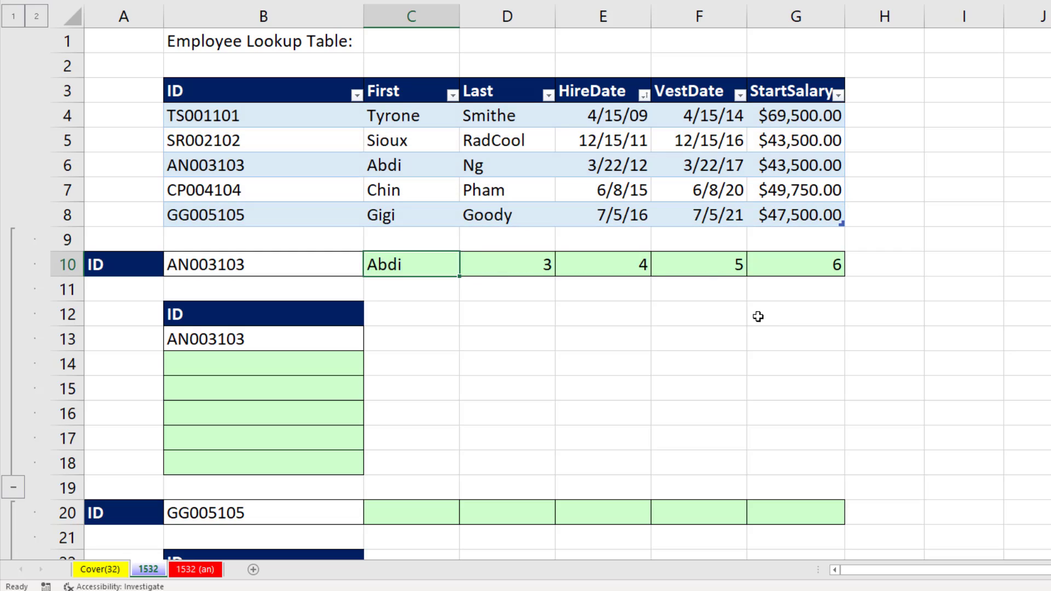
left_click_drag(461, 279, 830, 274)
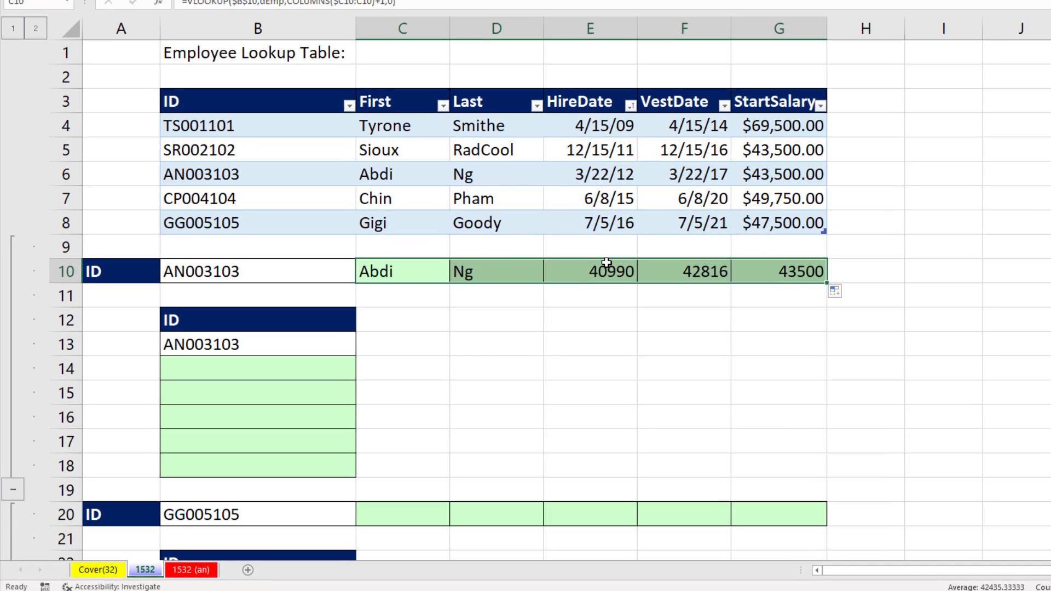
Format E10:F10 as short dates and G10 as Currency.
left_click_drag(621, 257, 699, 265)
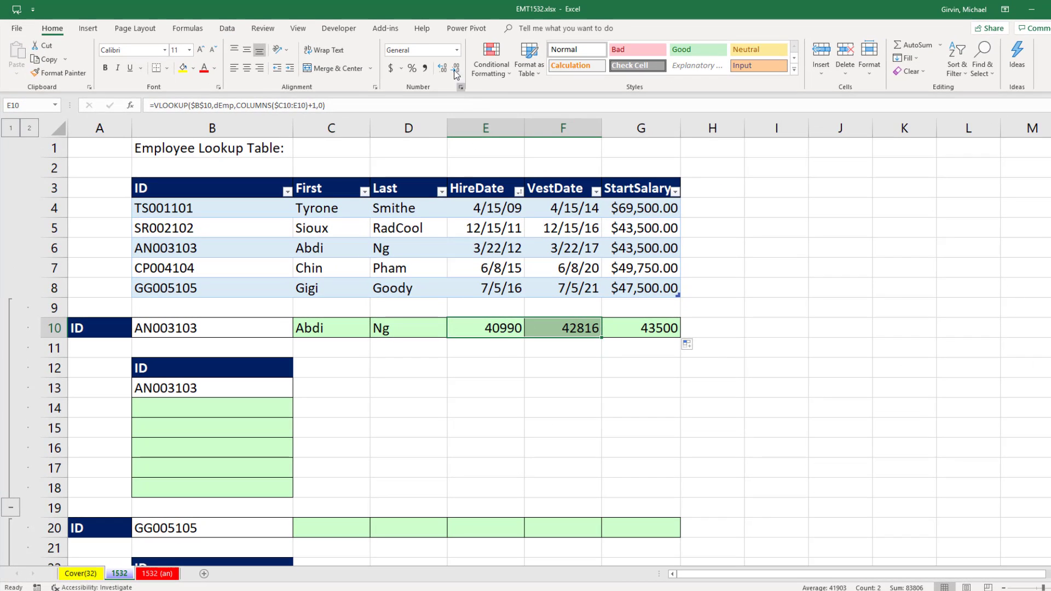
left_click(456, 50)
left_click(432, 170)
left_click(640, 328)
left_click(456, 50)
left_click(429, 116)
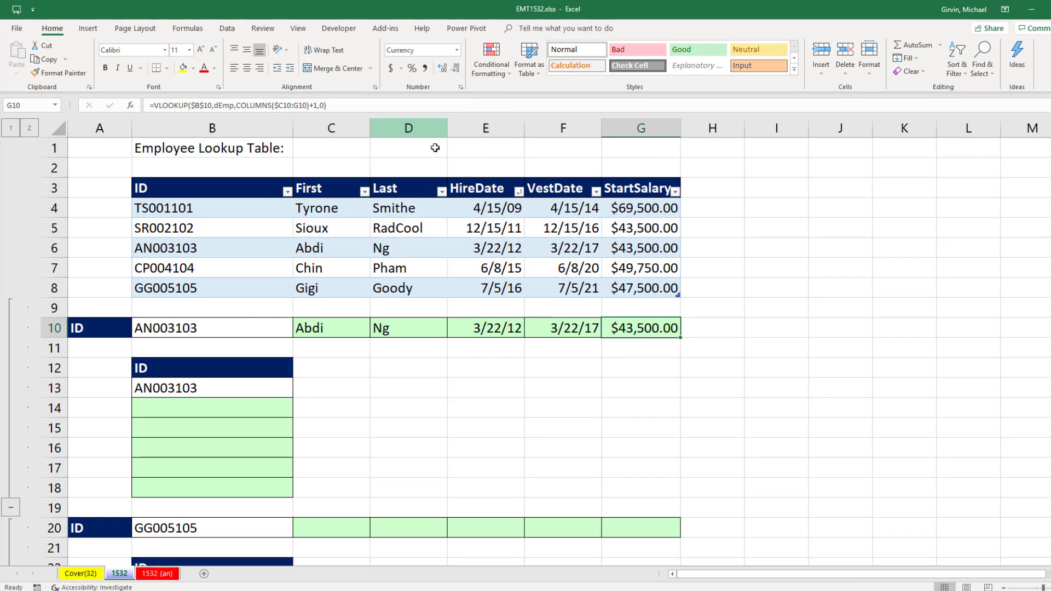
Choose the second employee ID in B10's list and select the matching record in C5:G5 for comparison.
left_click(249, 327)
key("alt+Down")
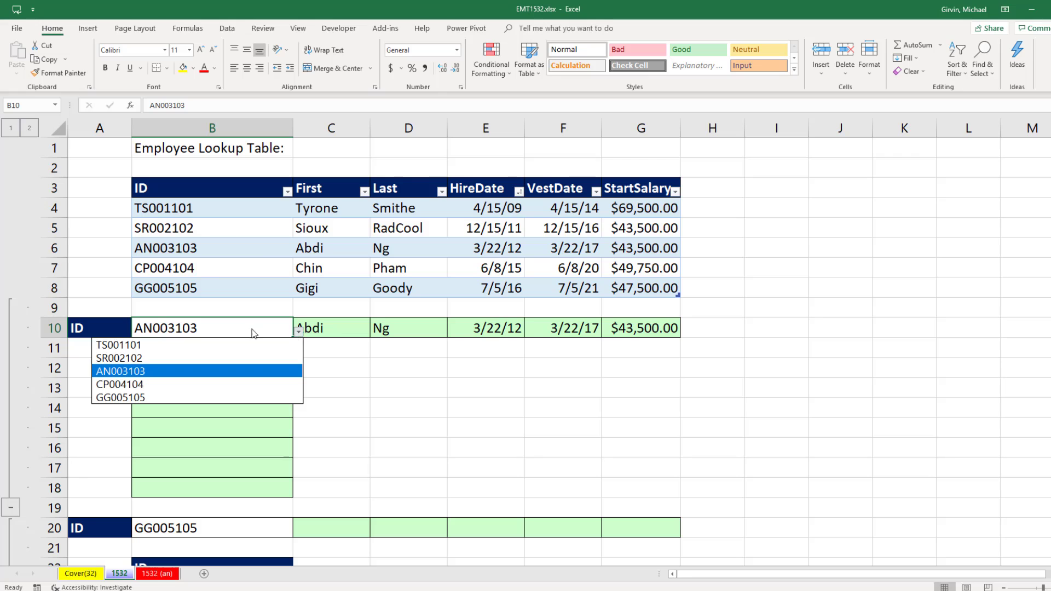
left_click(176, 358)
left_click(350, 355)
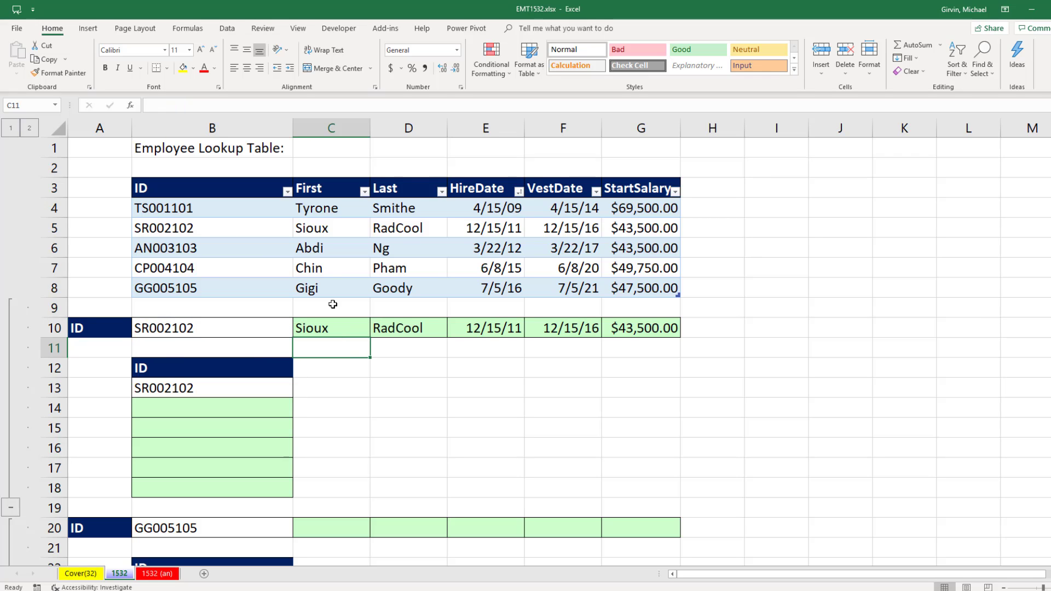
left_click_drag(311, 223, 640, 227)
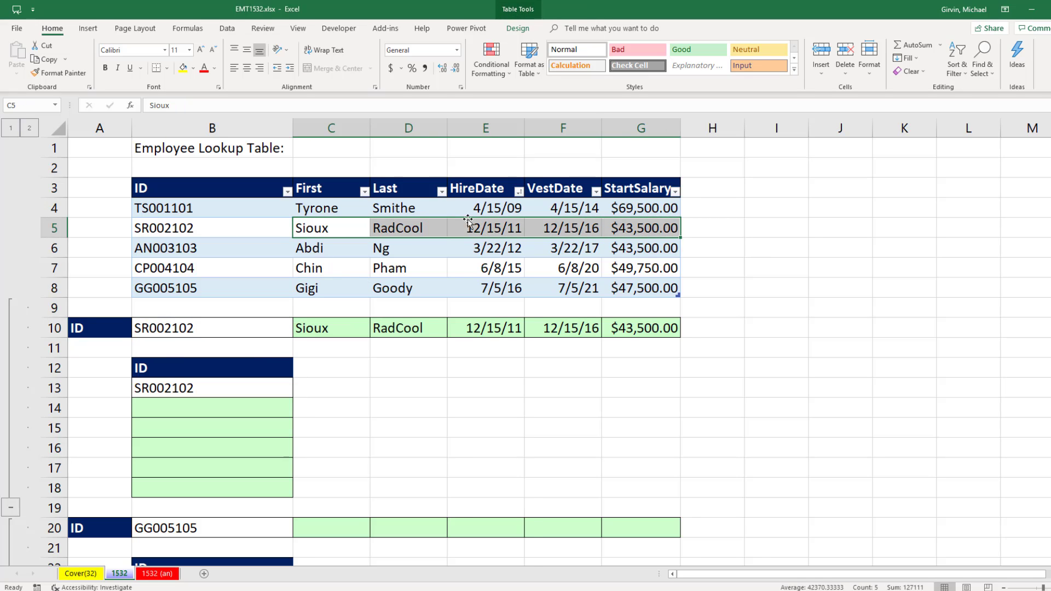
Copy the VLOOKUP formula text from C10 and paste it into B14.
left_click(327, 329)
double_click(327, 328)
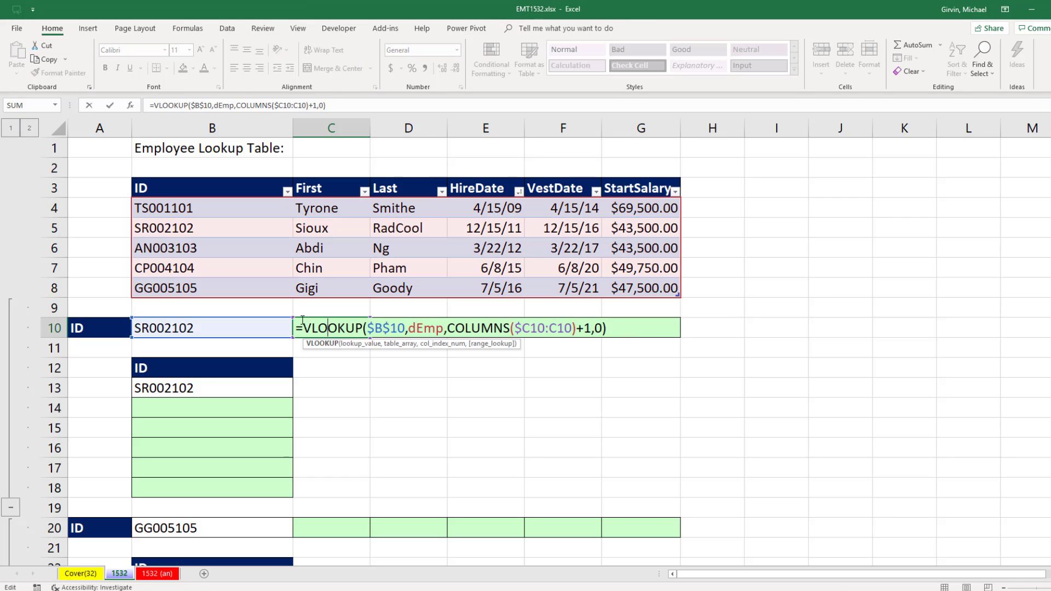
key("Home")
key("shift+End")
key("ctrl+c")
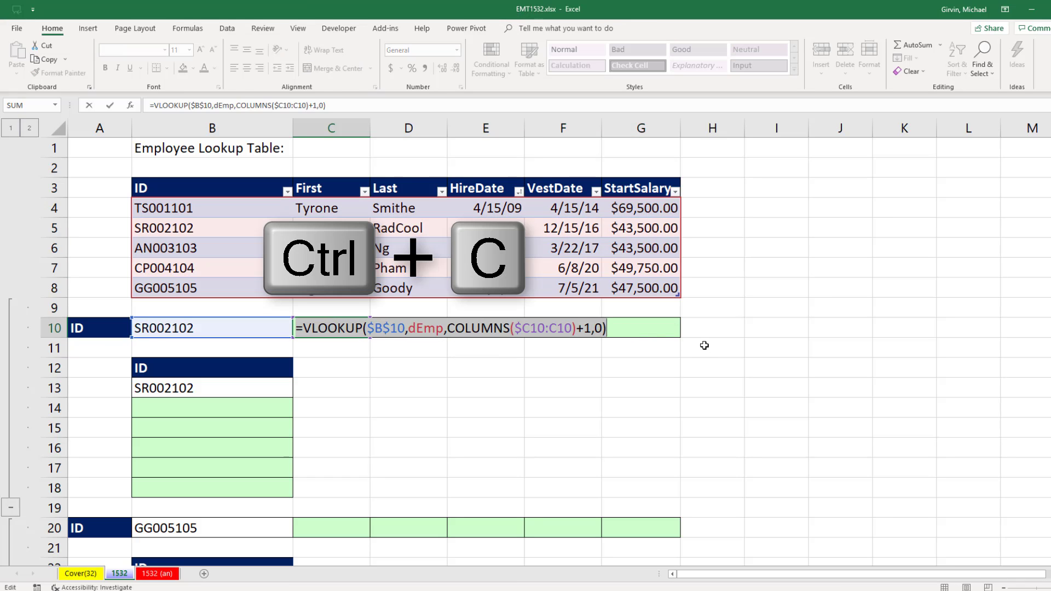
key("Escape")
double_click(213, 410)
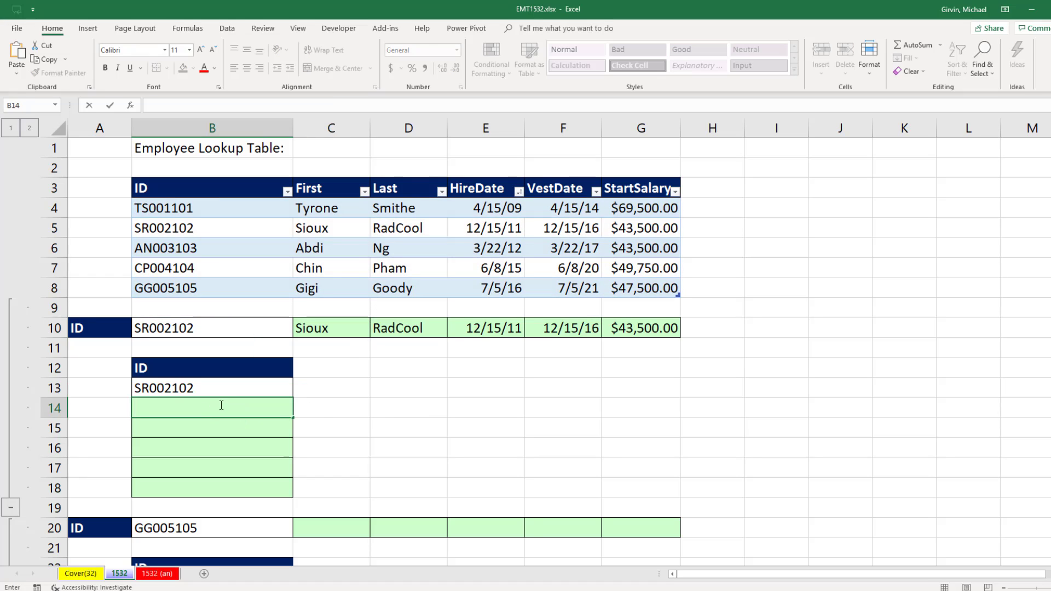
key("ctrl+v")
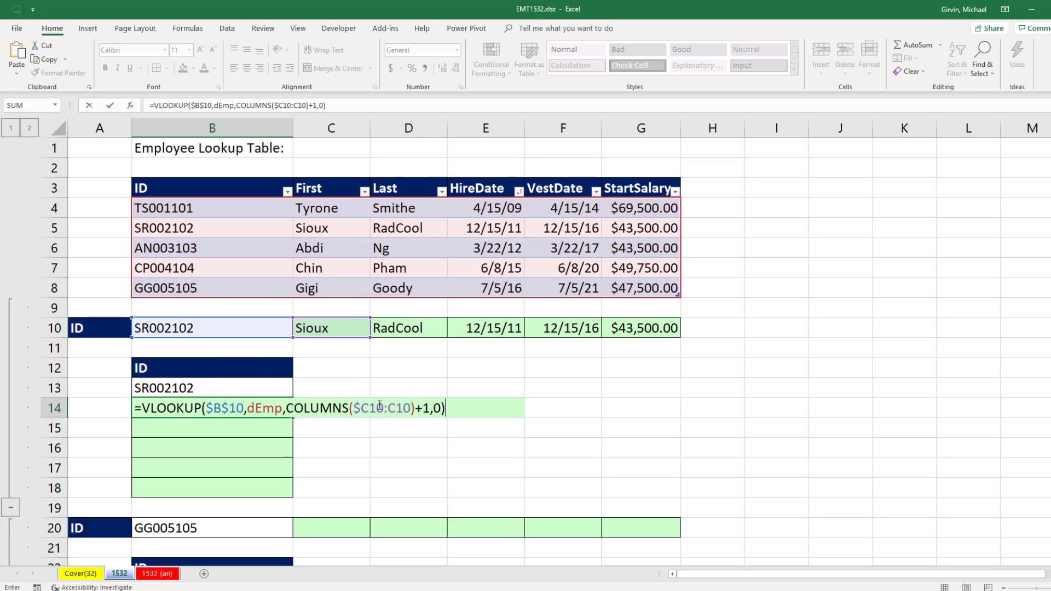
Replace COLUMNS with ROWS in the B14 formula and lock only the starting row, giving ROWS(C$10:C10)+1 as the column index.
double_click(332, 407)
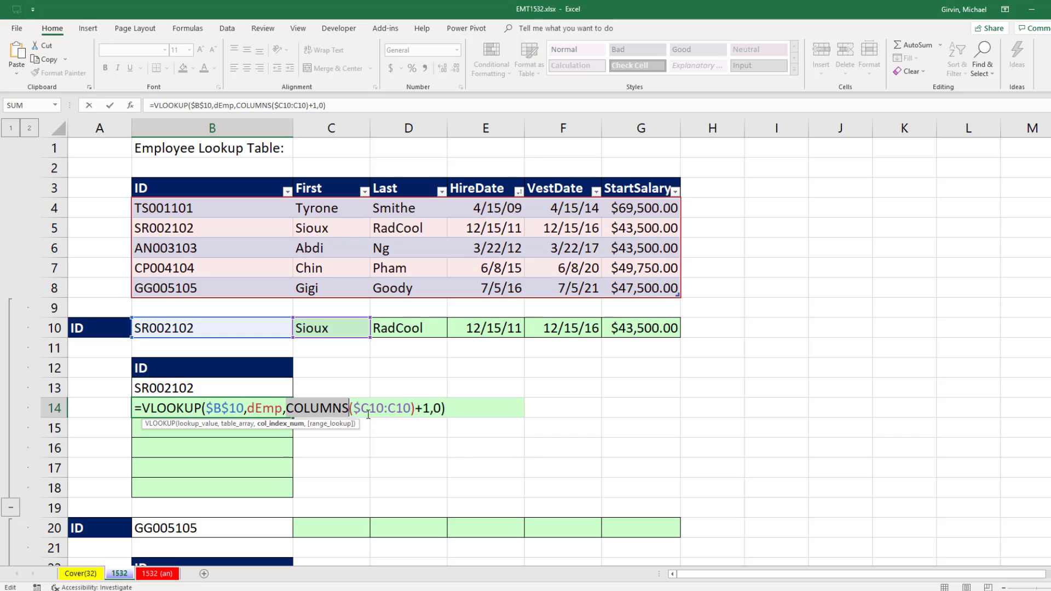
type("ROWS")
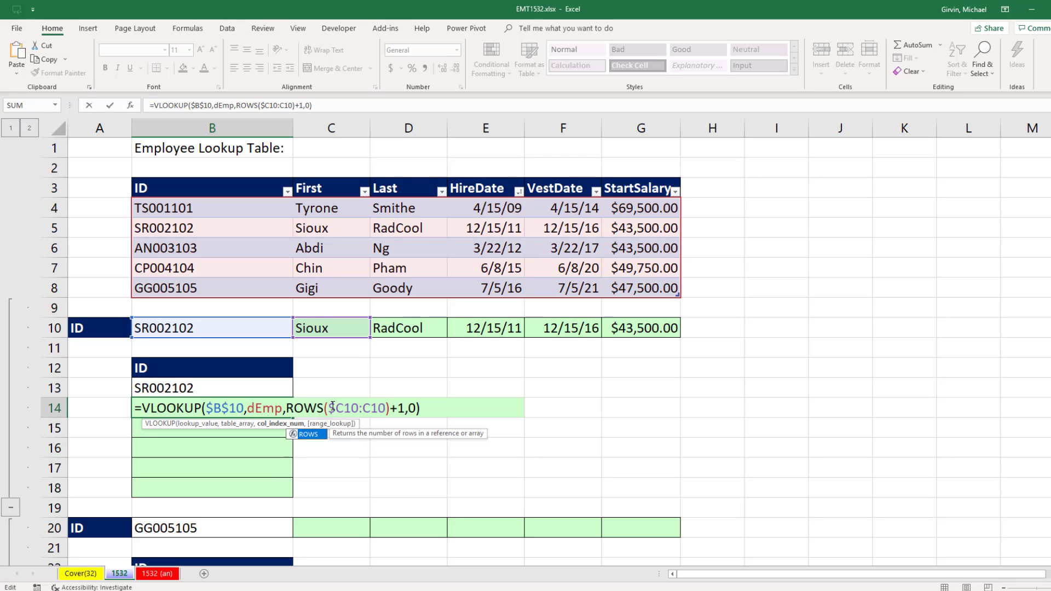
left_click(332, 408)
key("BackSpace")
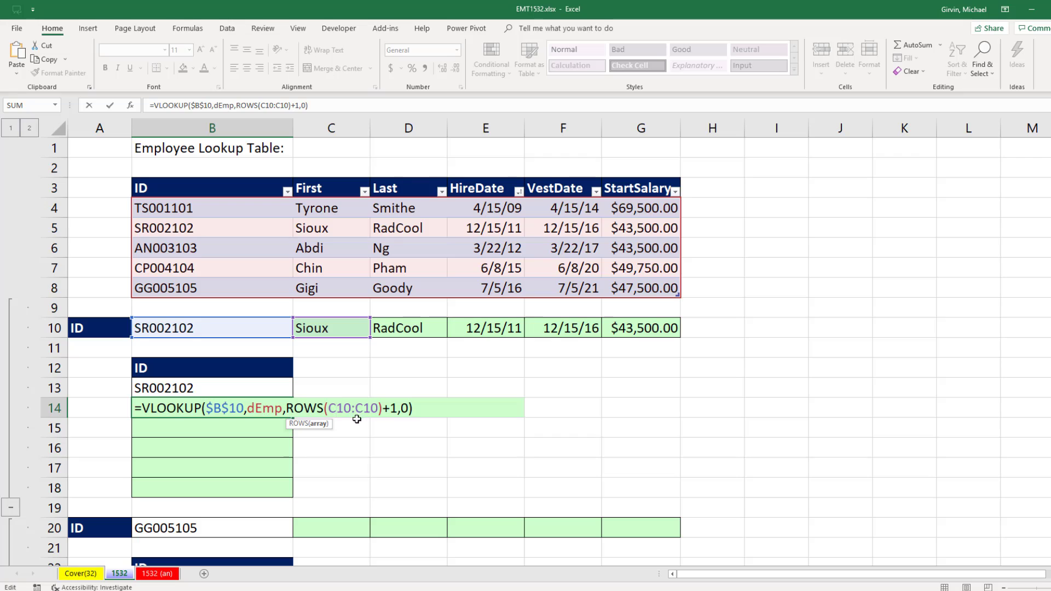
type("$")
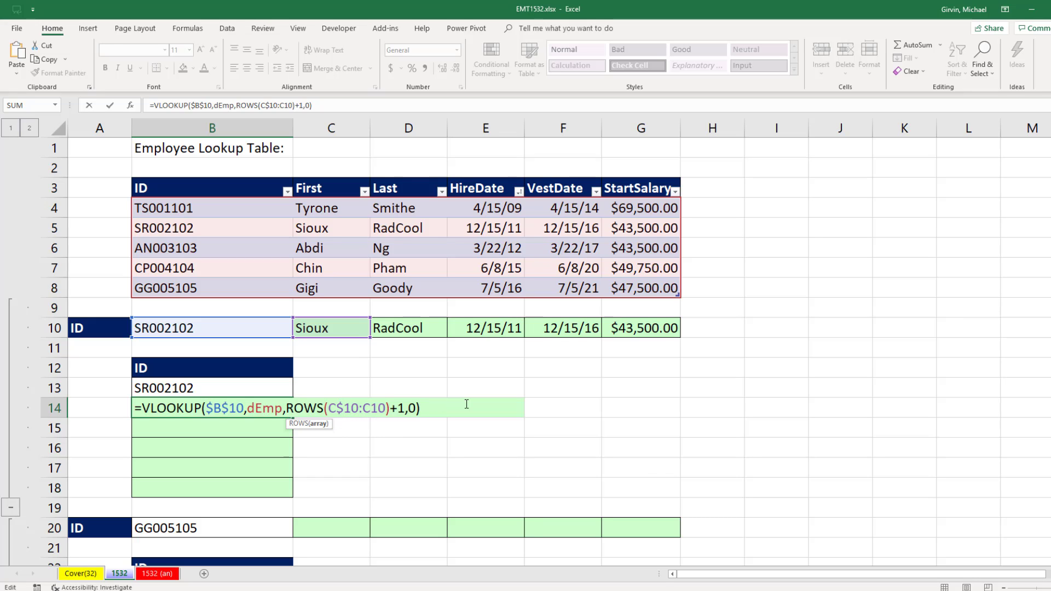
Copy the B14 formula down through B18, and format B16:B17 as short dates and B18 as Currency.
key("ctrl+Return")
left_click_drag(294, 417, 294, 496)
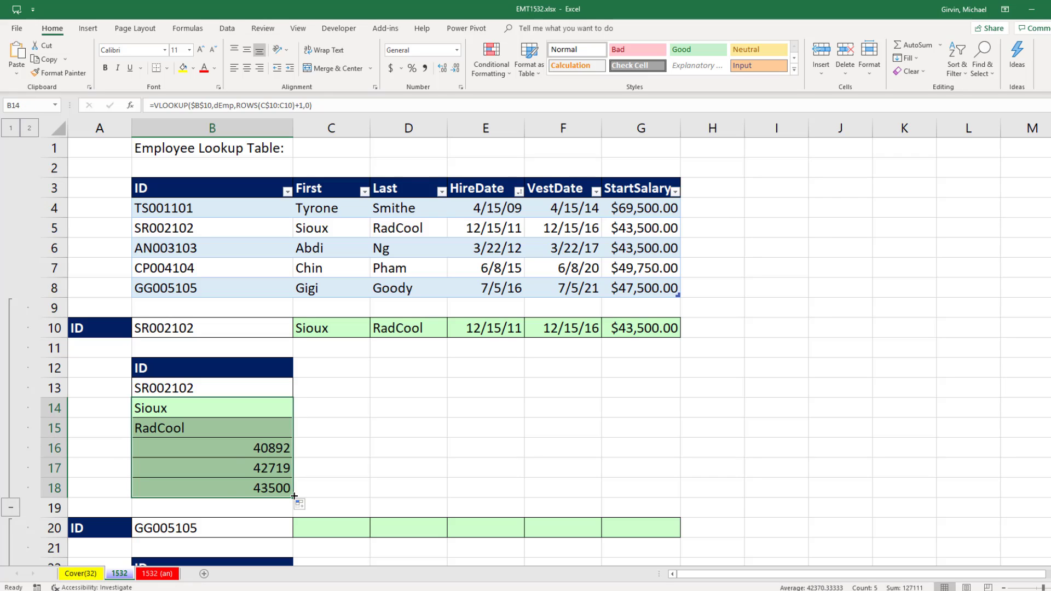
left_click(222, 490)
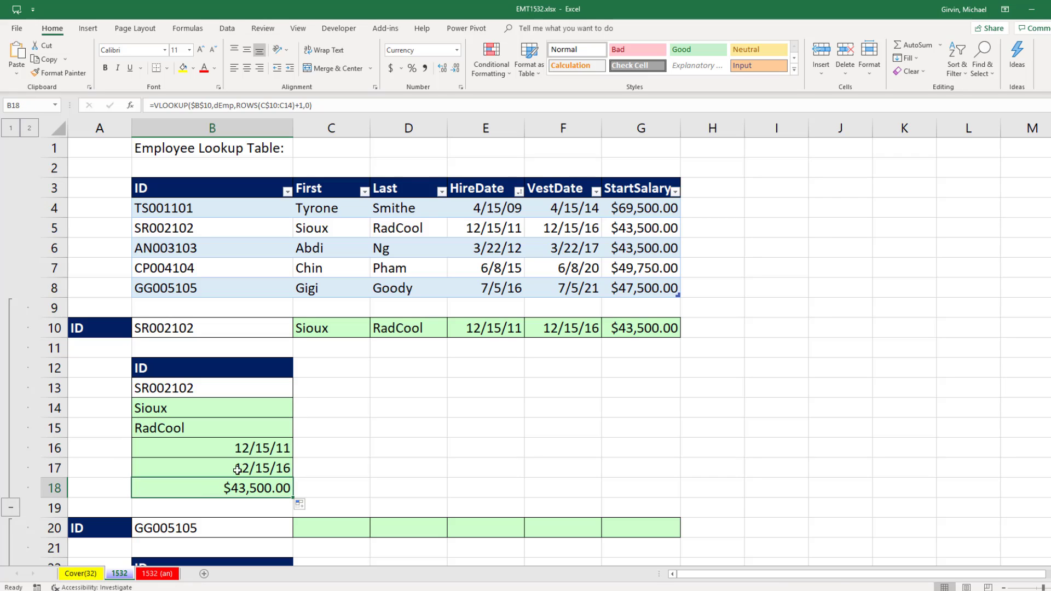
Choose the fourth employee ID in B10's list and review the lookup formulas in C10 and B14.
left_click(213, 326)
left_click(299, 333)
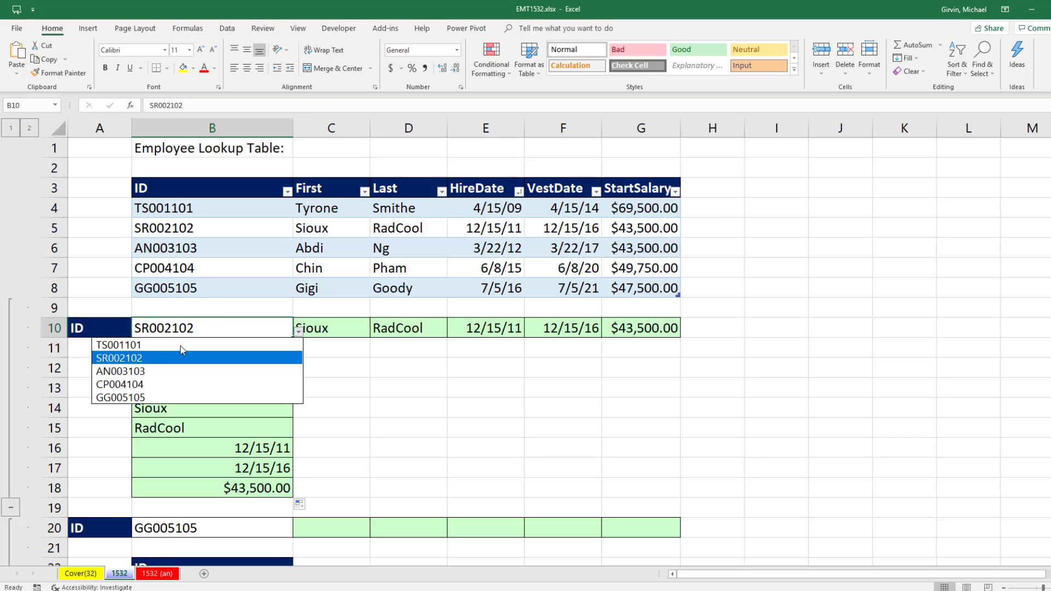
left_click(141, 384)
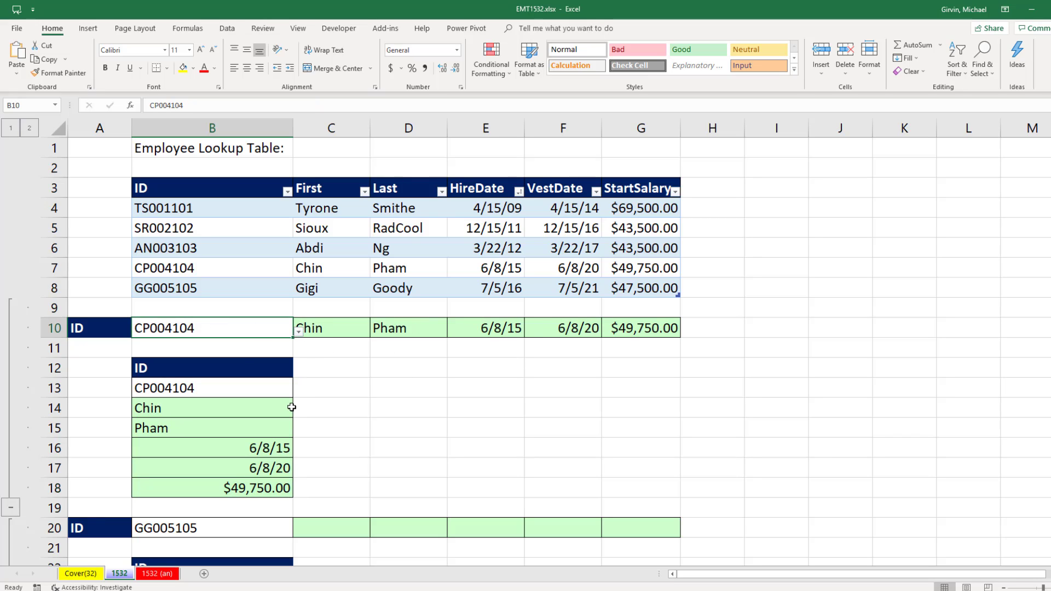
left_click(330, 409)
double_click(340, 328)
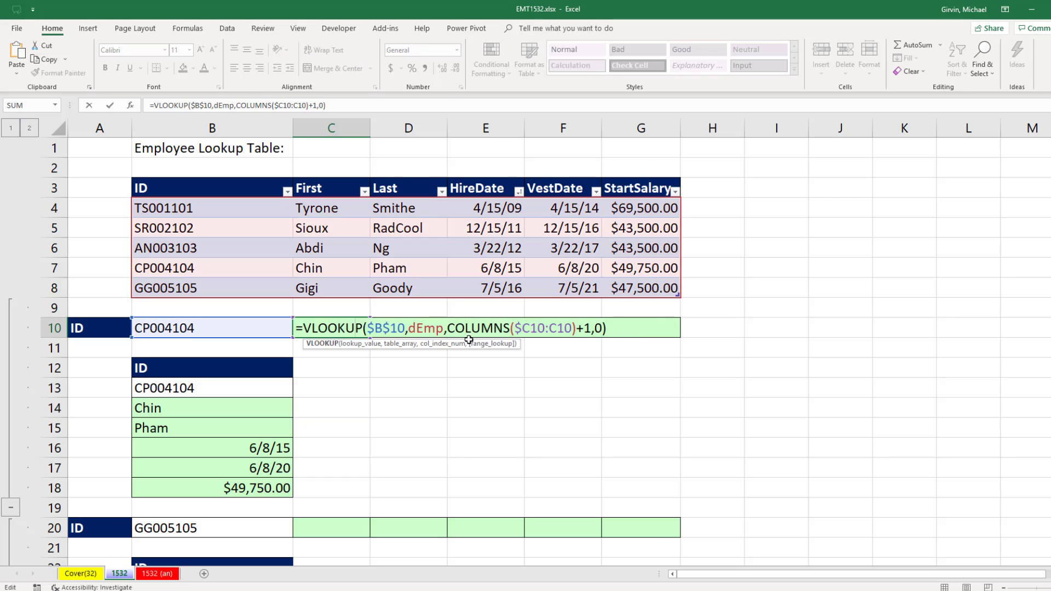
left_click(236, 388)
double_click(236, 408)
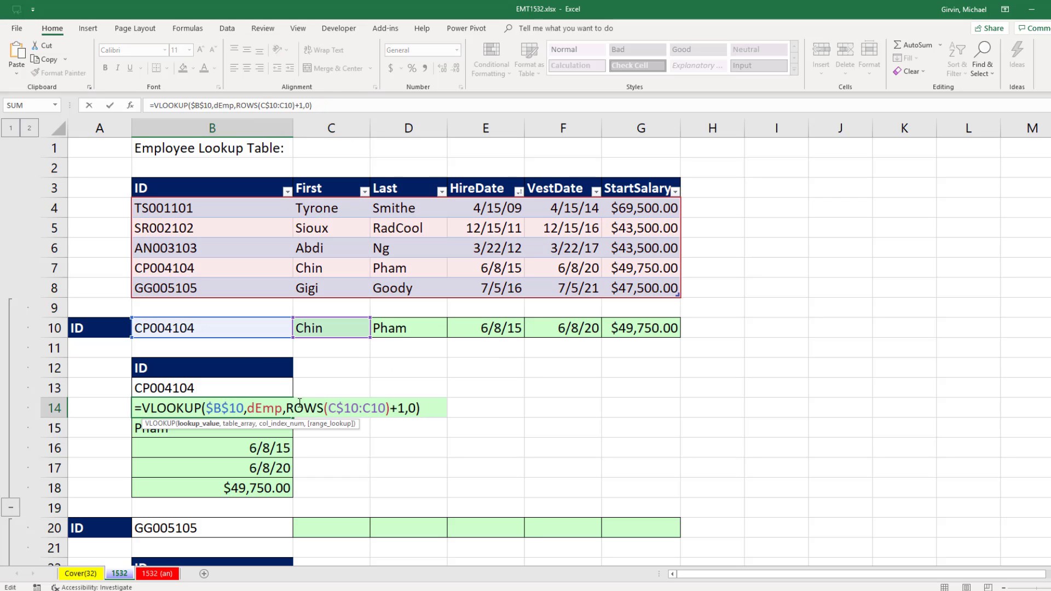
key("Escape")
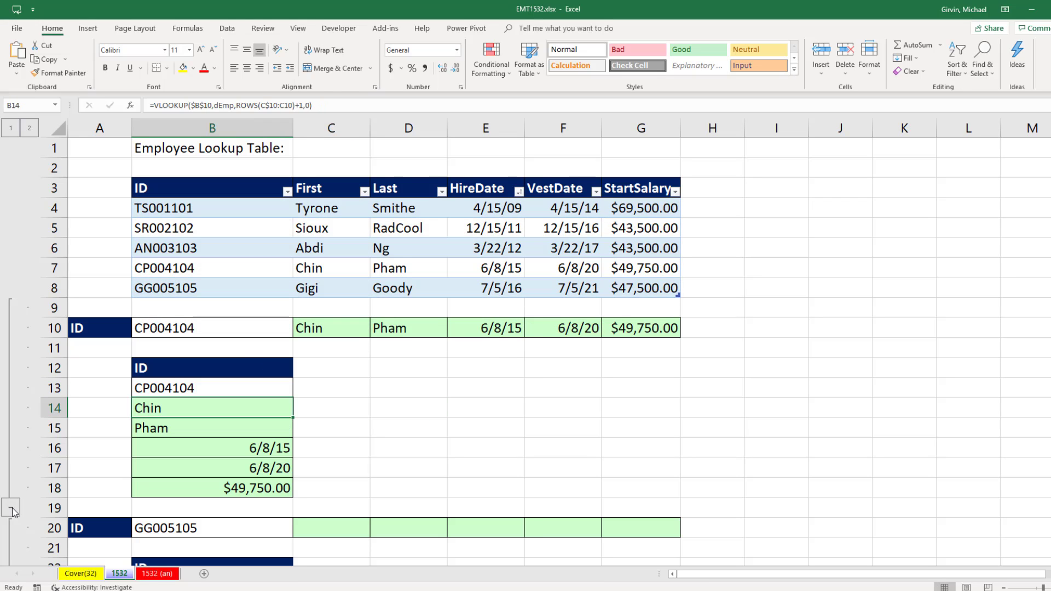
Collapse the grouped rows 9 to 18 and enter =SEQUENCE(,5,2) in C20.
left_click(12, 507)
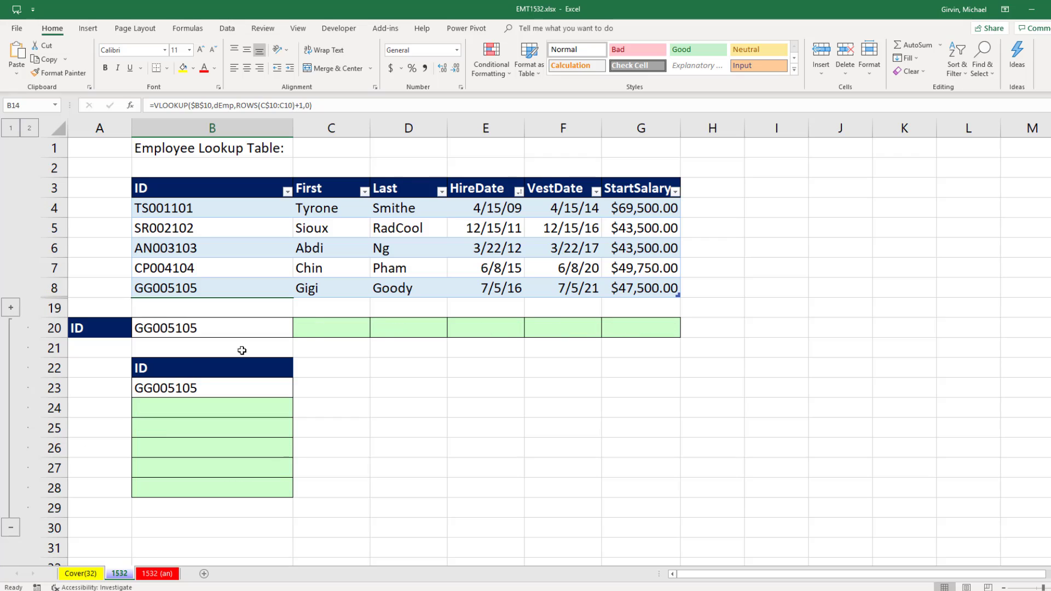
left_click(347, 333)
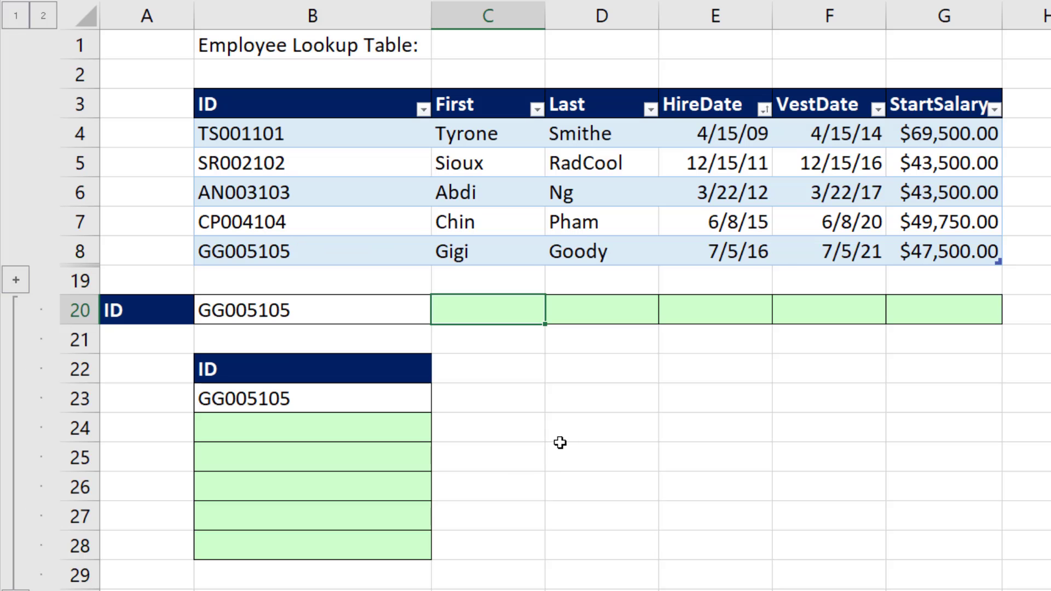
type("=seq")
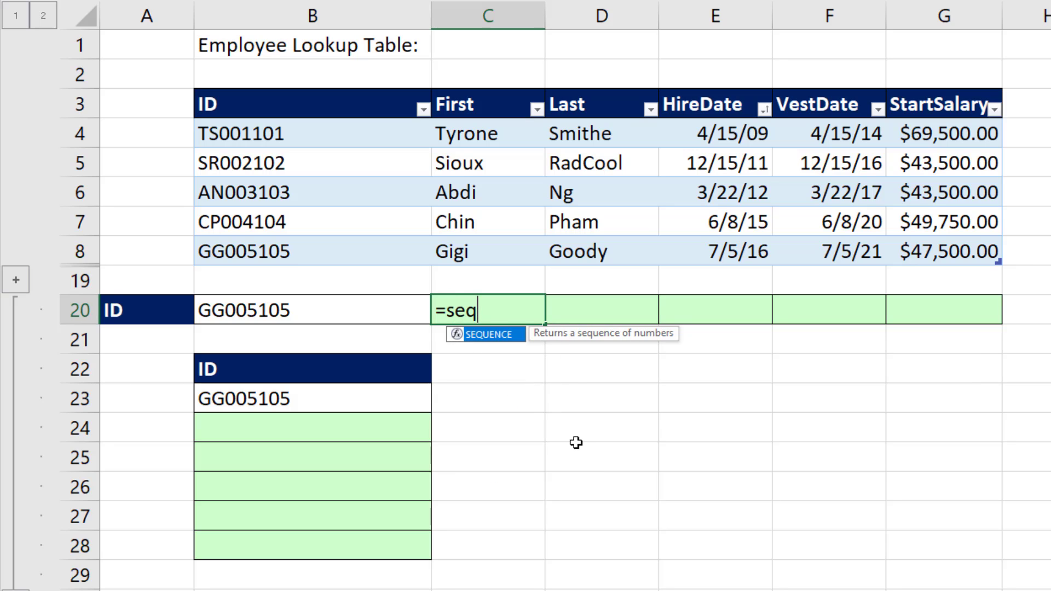
key("Tab")
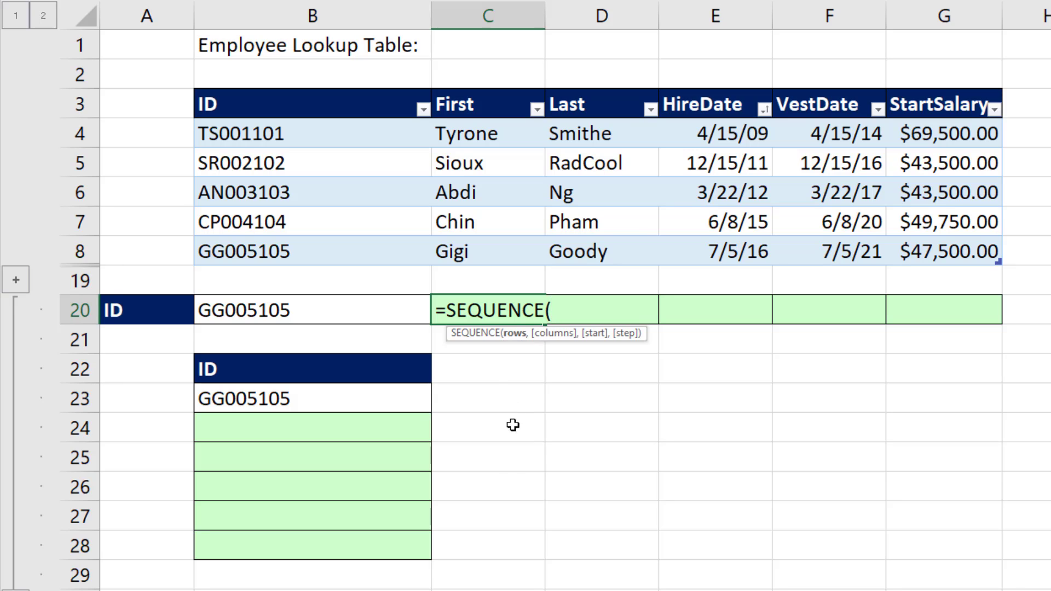
type(",")
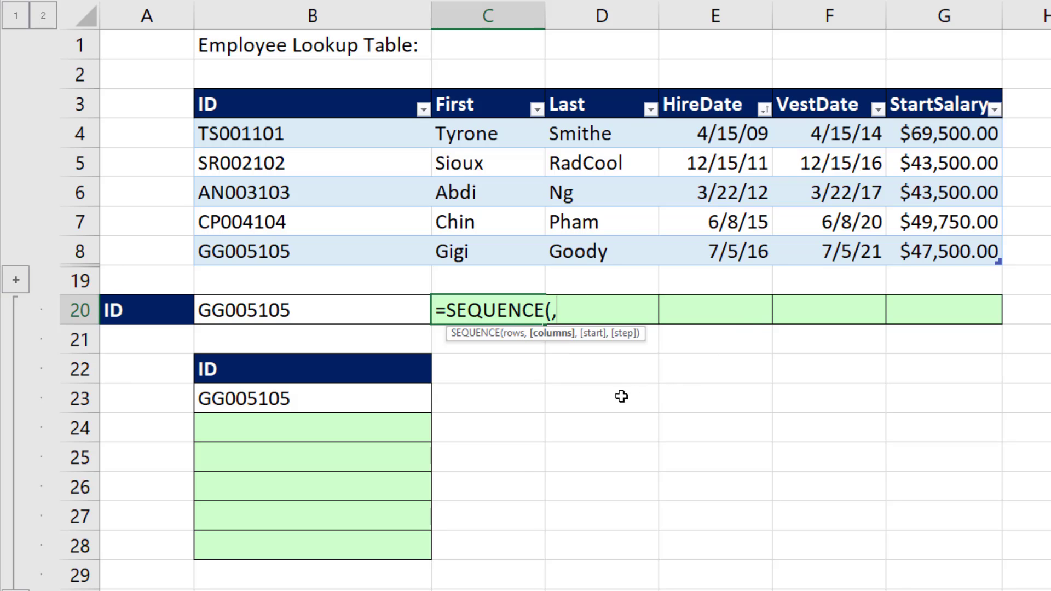
type("5,")
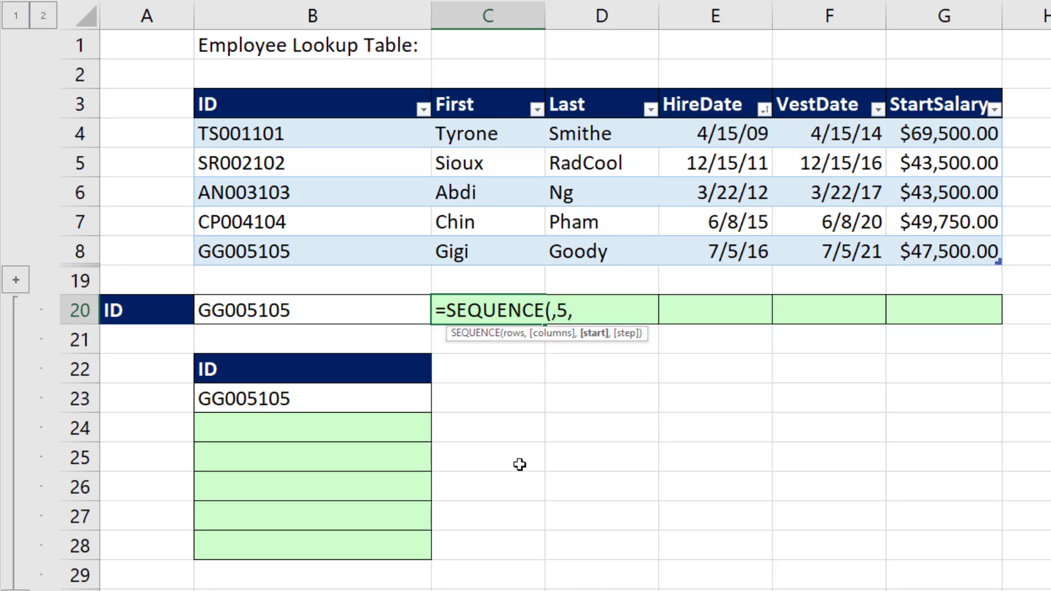
type("2")
type(")")
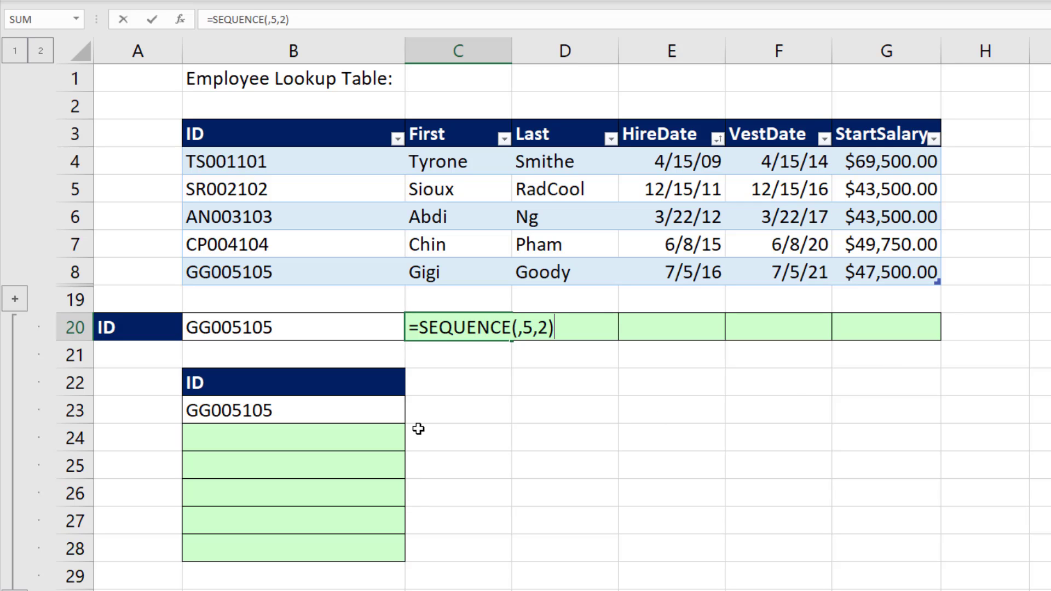
key("Return")
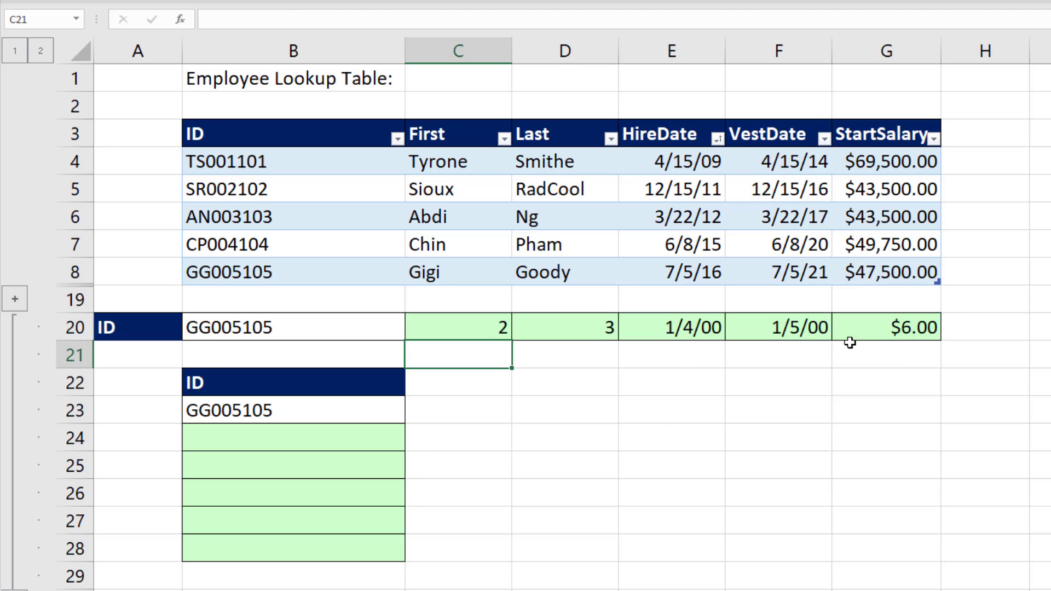
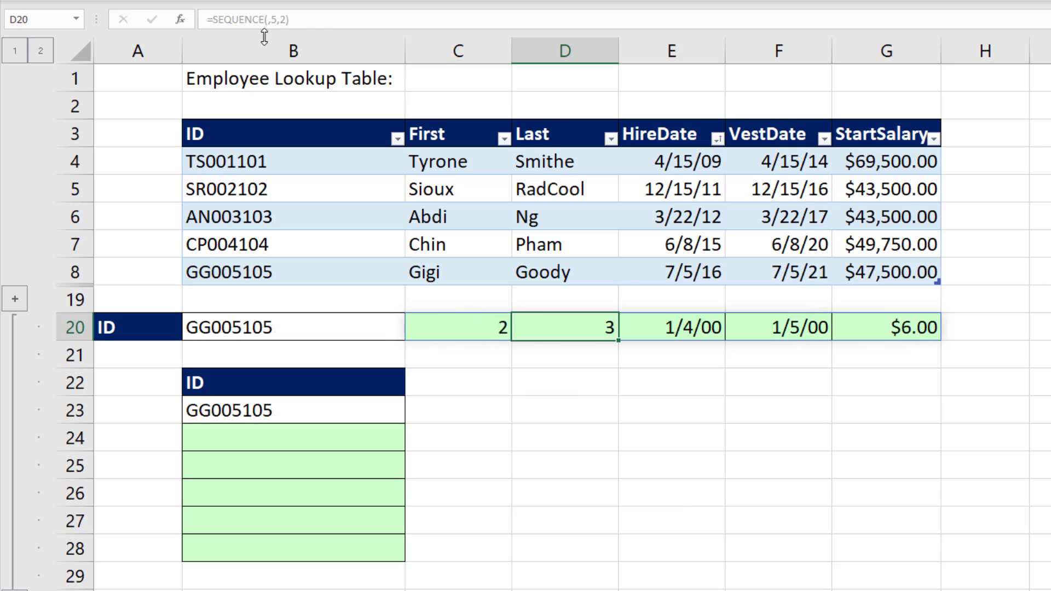
Enter the test reference =D20 in D23 and delete it again.
left_click(581, 412)
type("=")
left_click(606, 321)
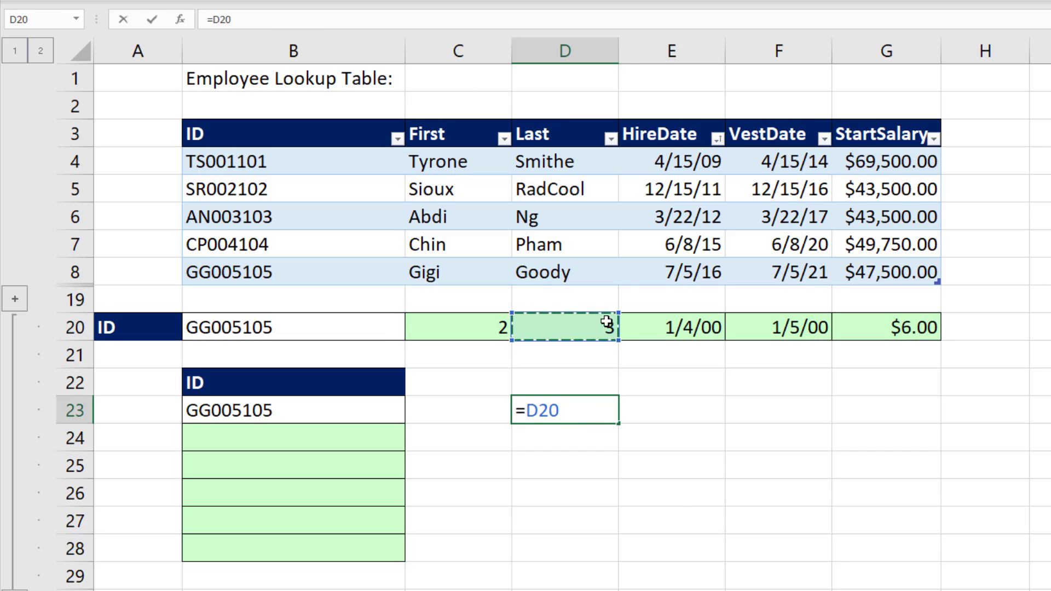
key("Return")
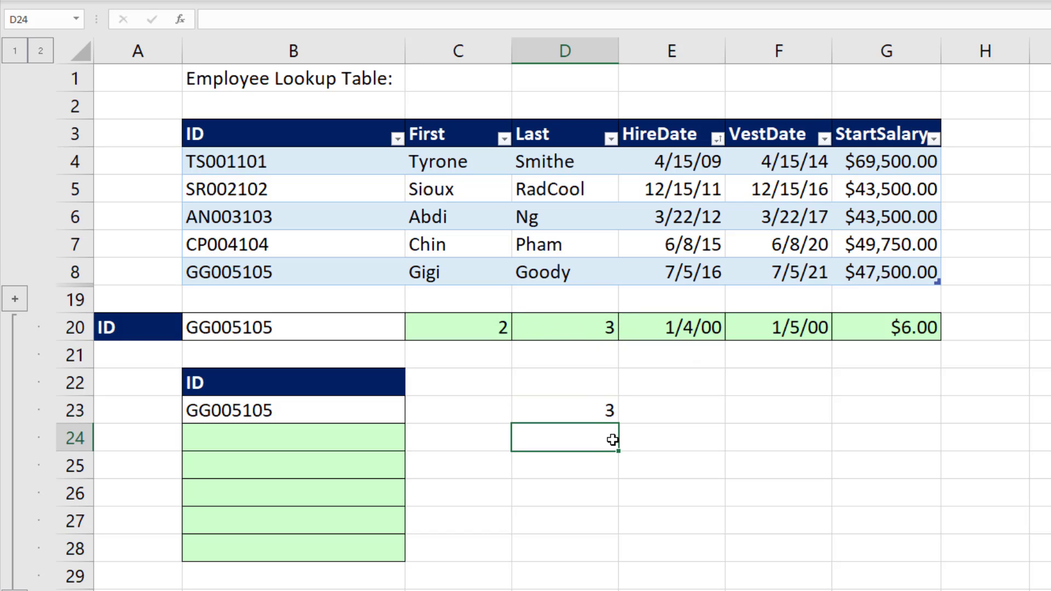
left_click(600, 416)
key("Delete")
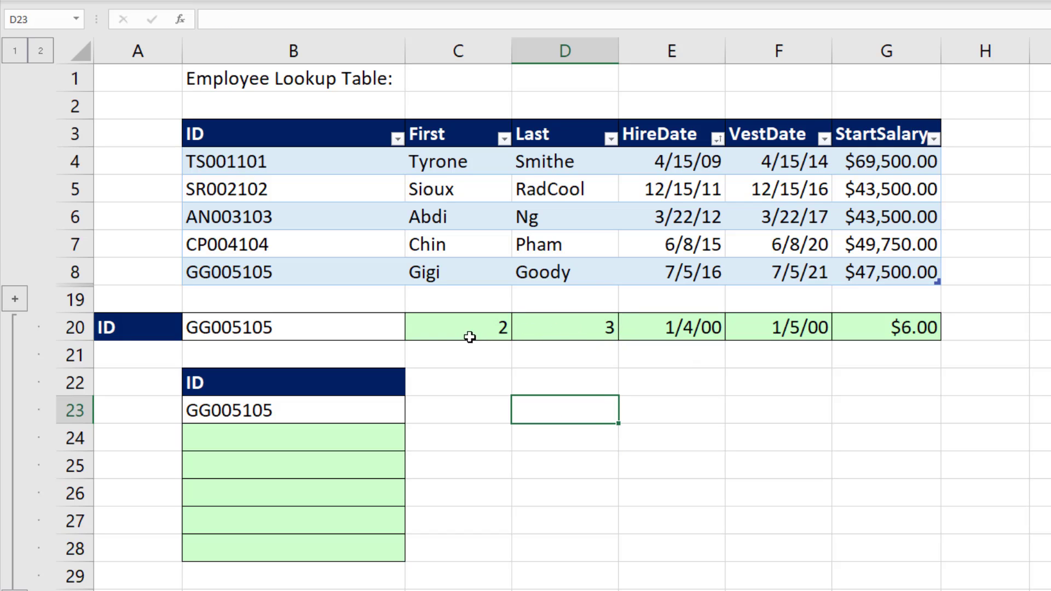
Wrap C20's SEQUENCE in an exact-match VLOOKUP, making the formula =VLOOKUP(B20,dEmp,SEQUENCE(,5,2),0).
left_click(449, 328)
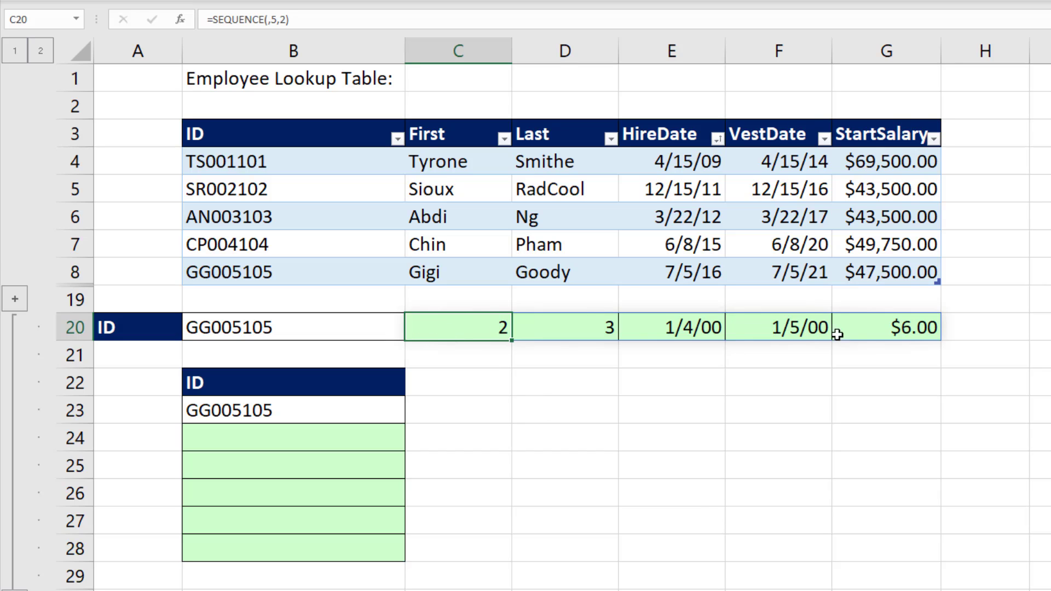
key("F2")
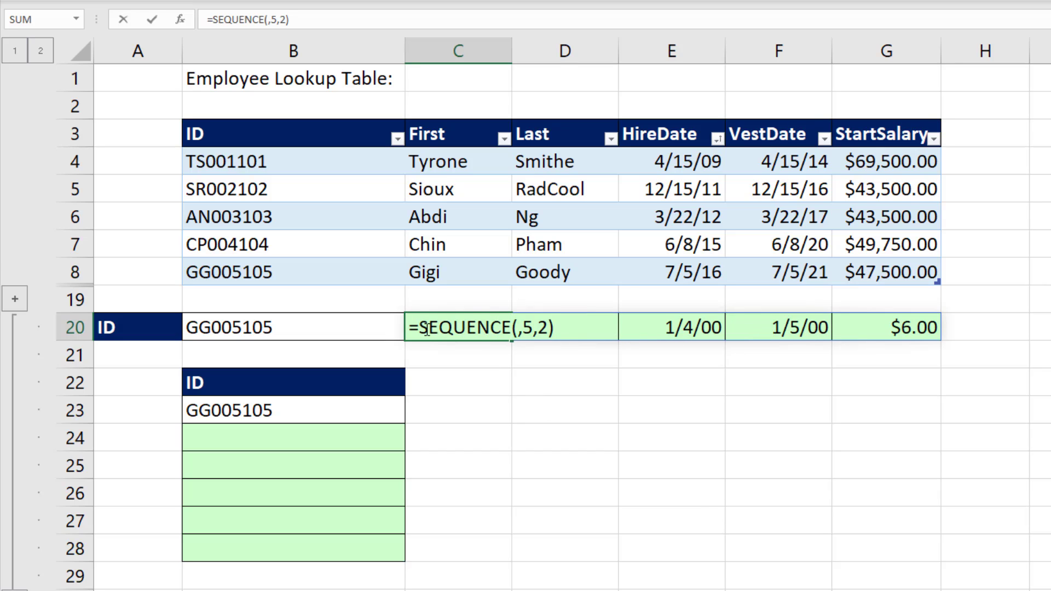
type("VLOOKUP(")
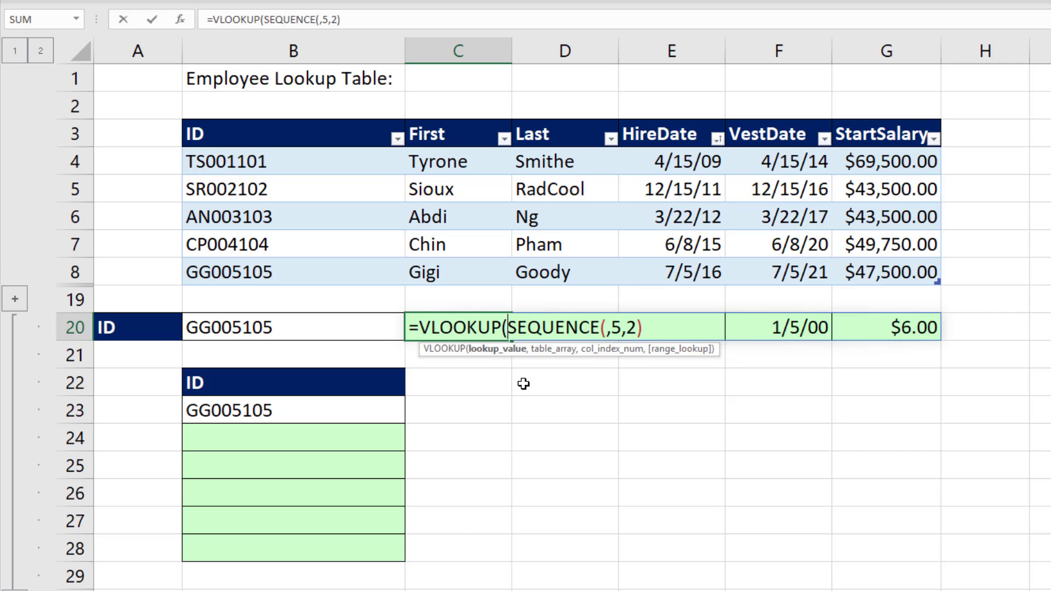
left_click(299, 326)
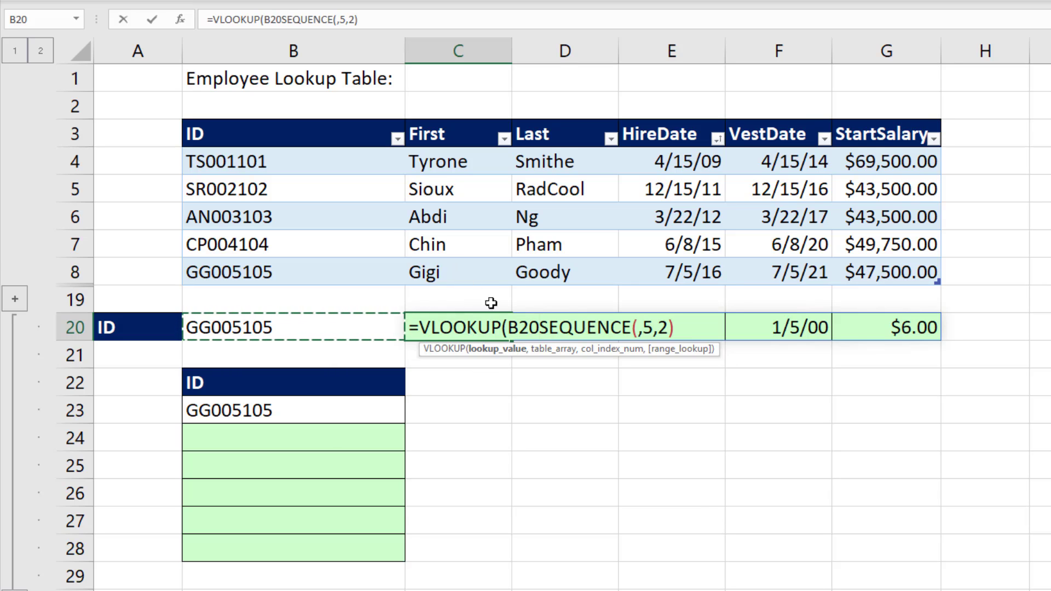
type(",")
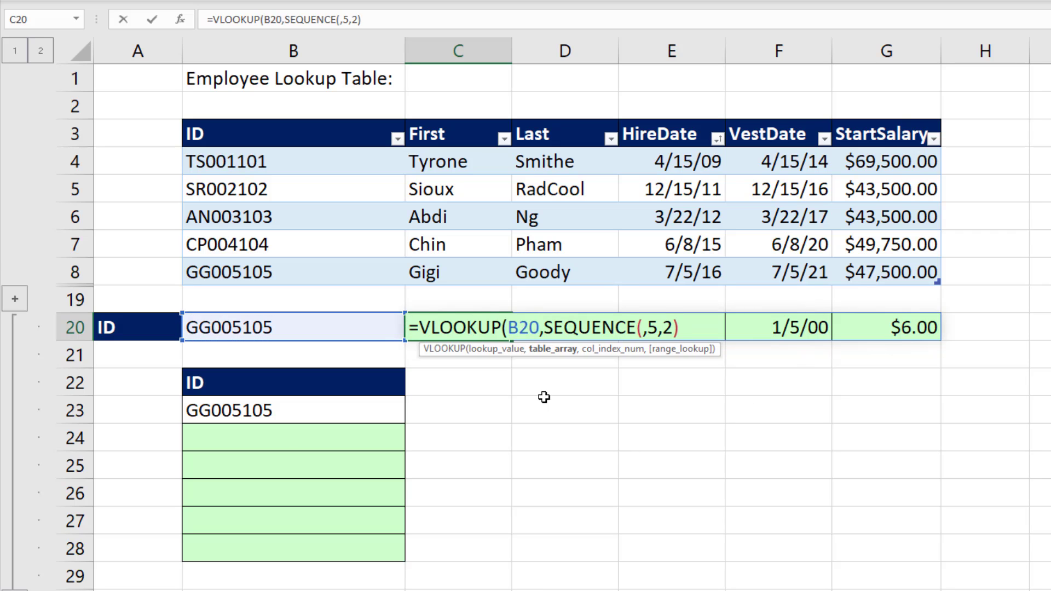
left_click_drag(368, 164, 887, 272)
type(",dEmp")
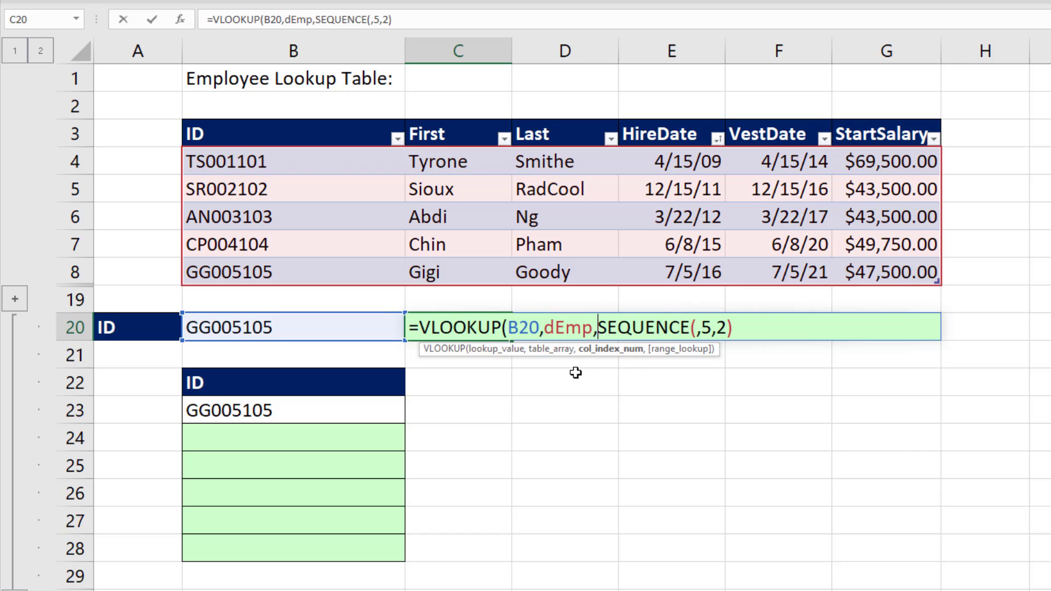
left_click(609, 356)
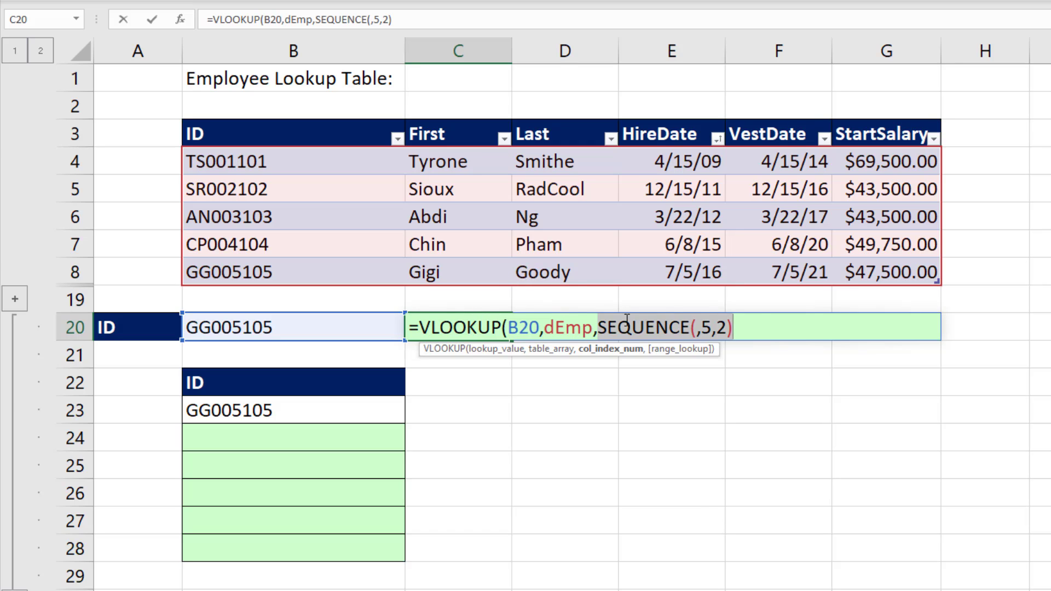
left_click(763, 335)
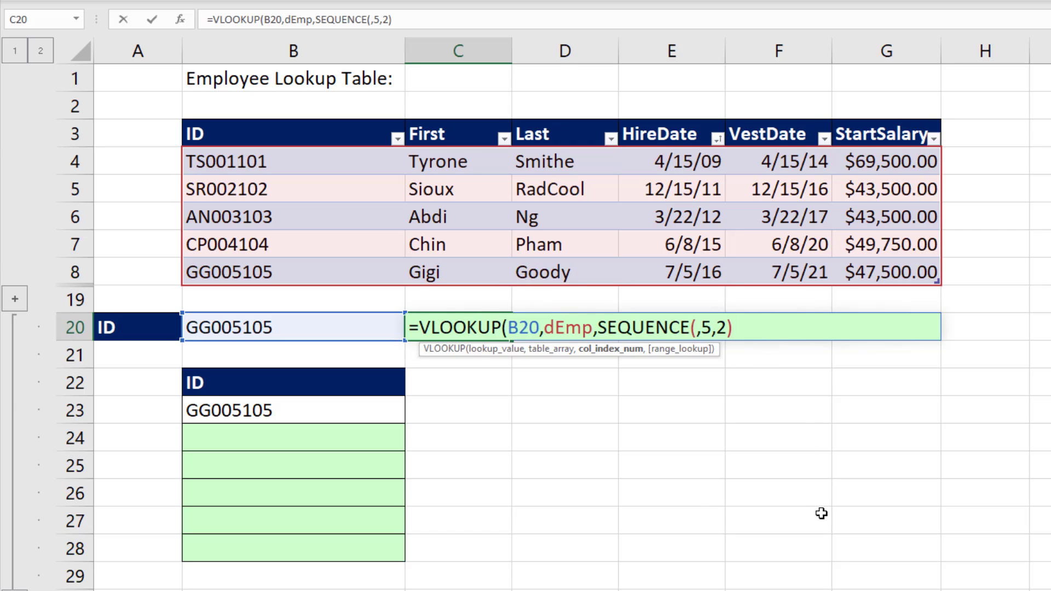
type(",0)")
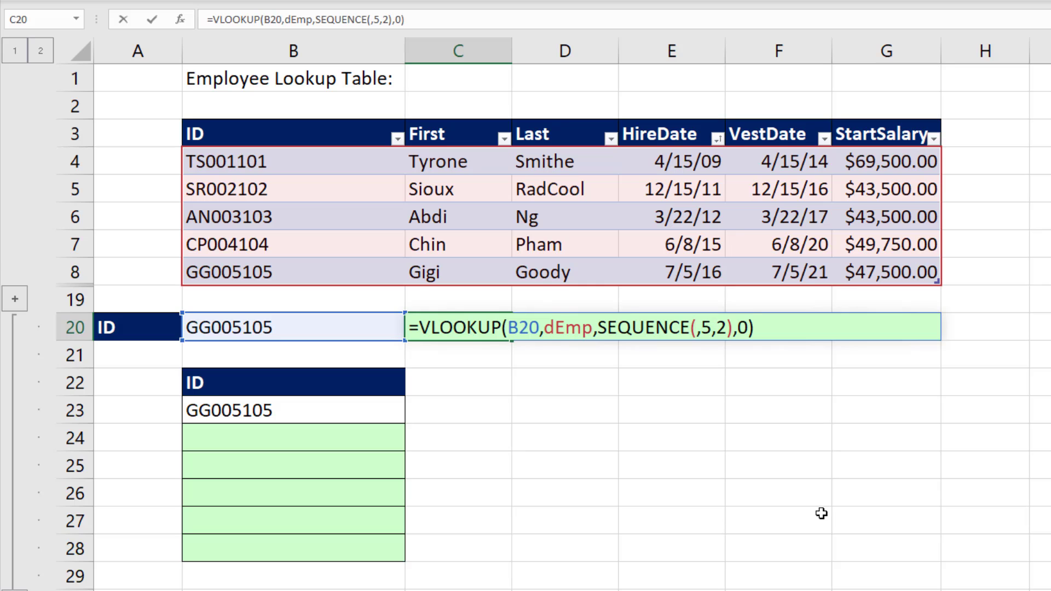
key("Return")
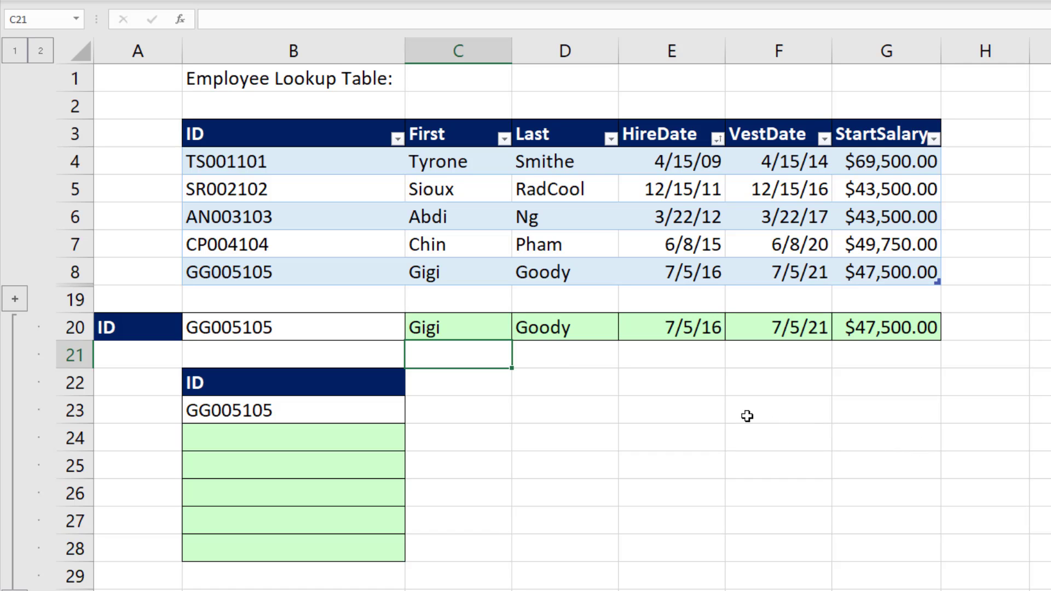
Replace the hard-coded 5 in C20's SEQUENCE columns argument with COLUMNS(C3:G3) and enter the formula.
double_click(450, 327)
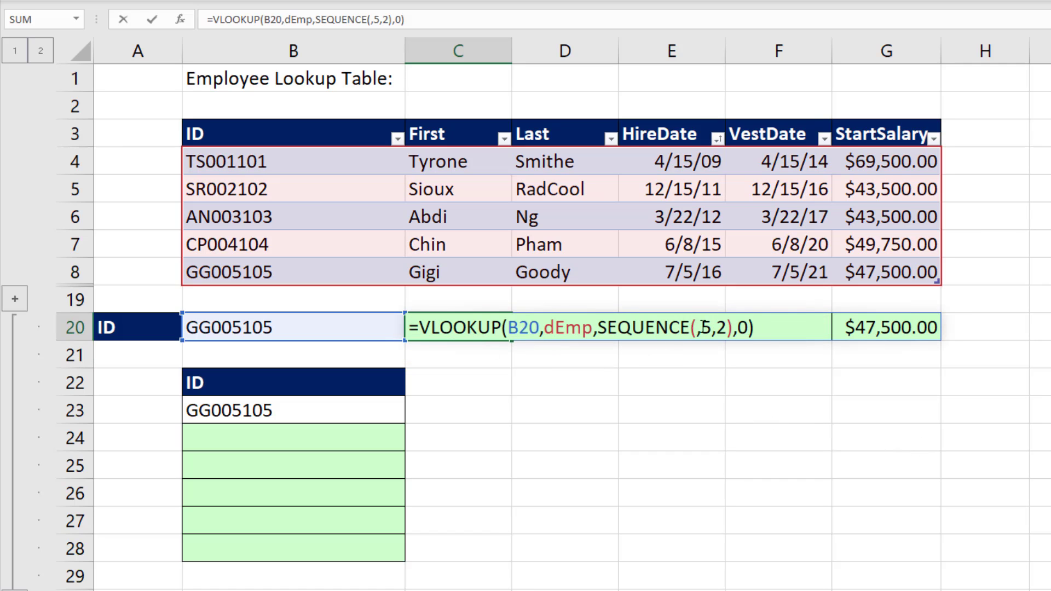
double_click(703, 327)
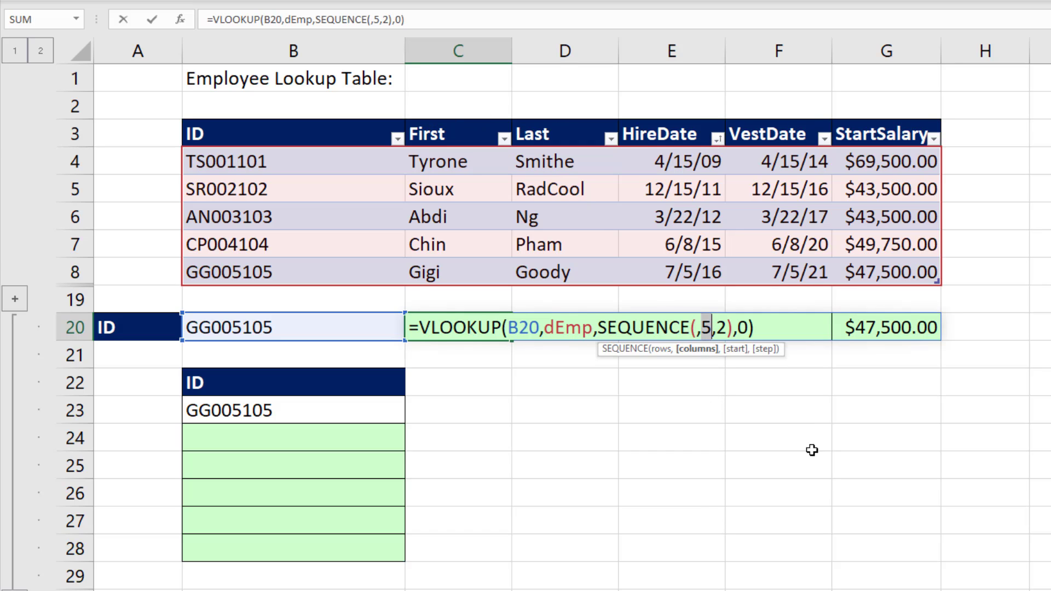
type("columns")
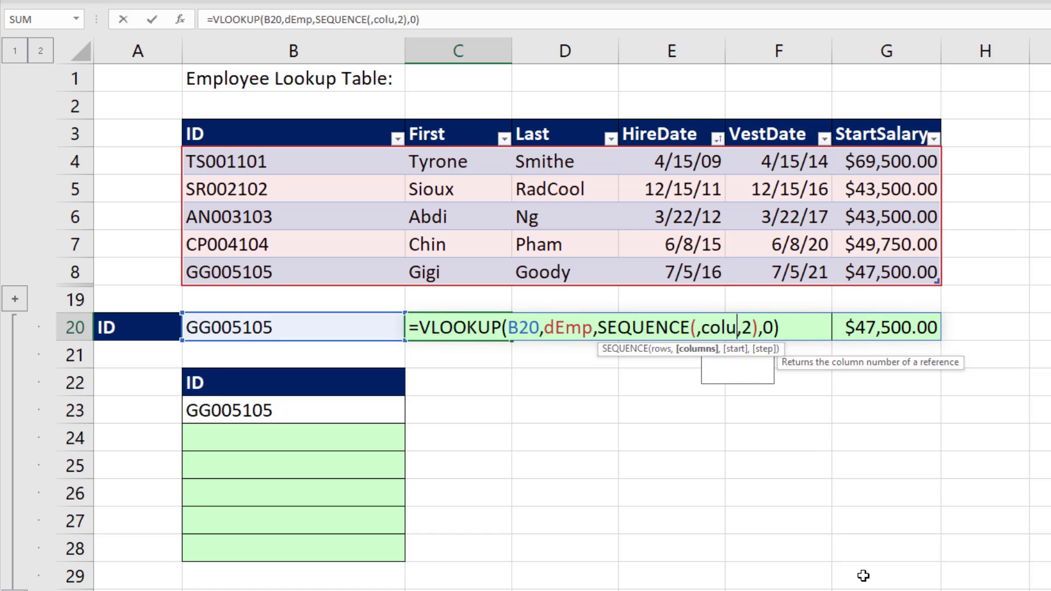
key("Tab")
type("C3:G3")
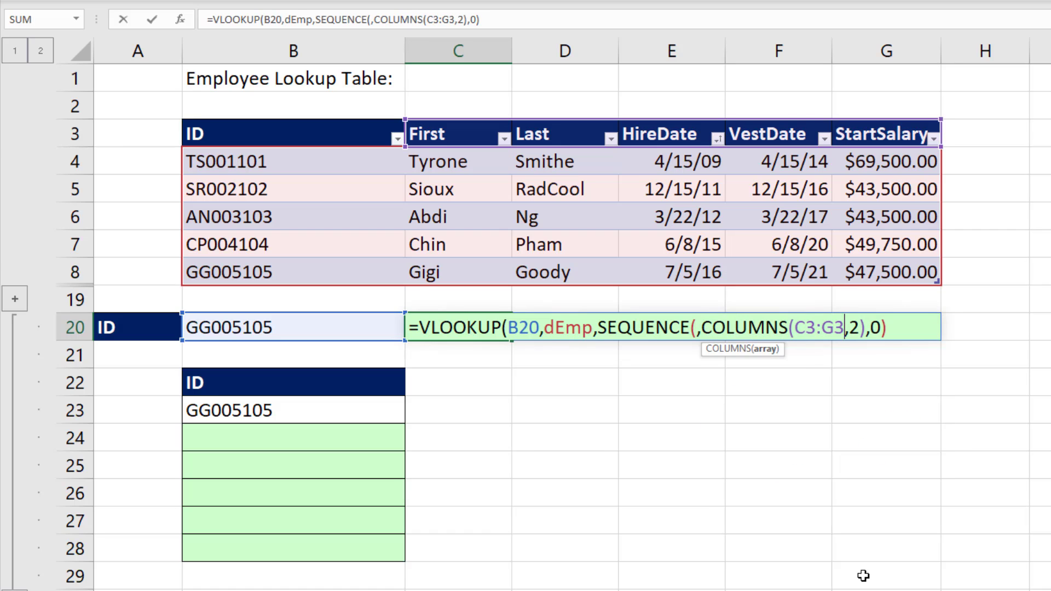
type(")")
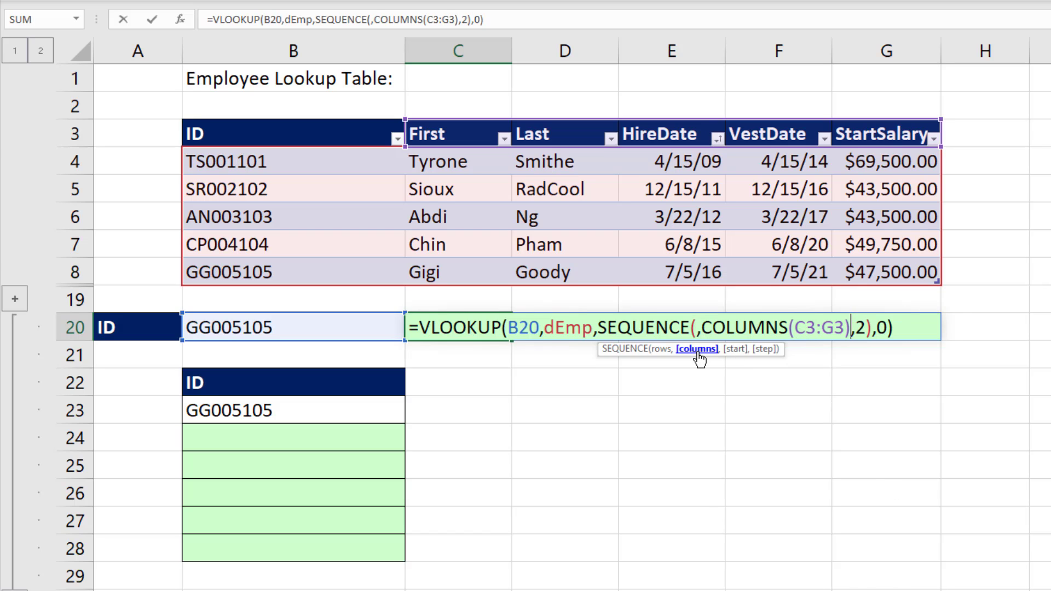
key("Return")
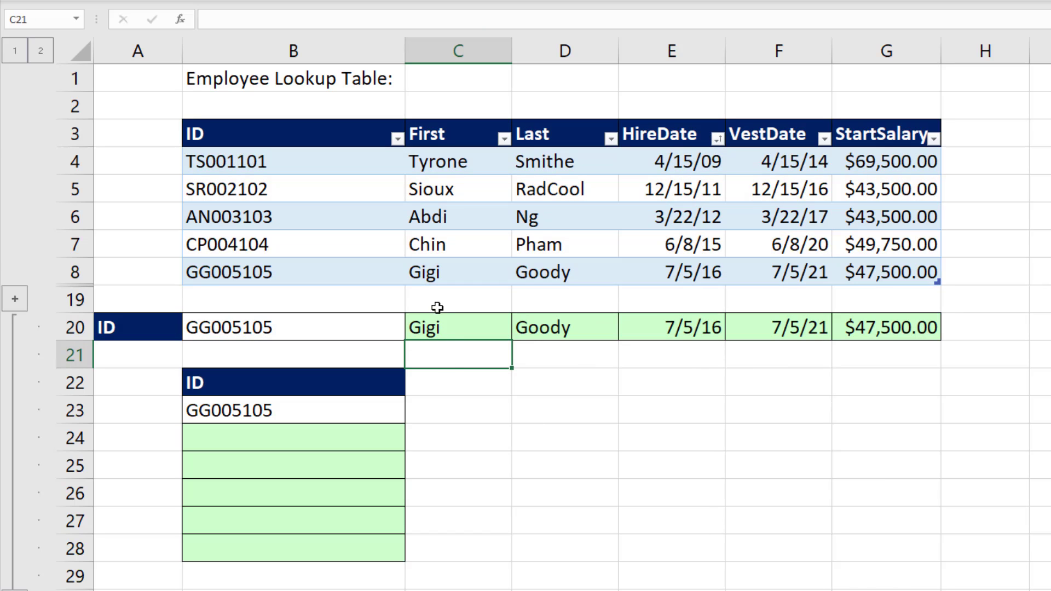
Copy the full formula text from C20, leave that cell unedited, and paste the text into B24.
left_click(438, 327)
double_click(432, 326)
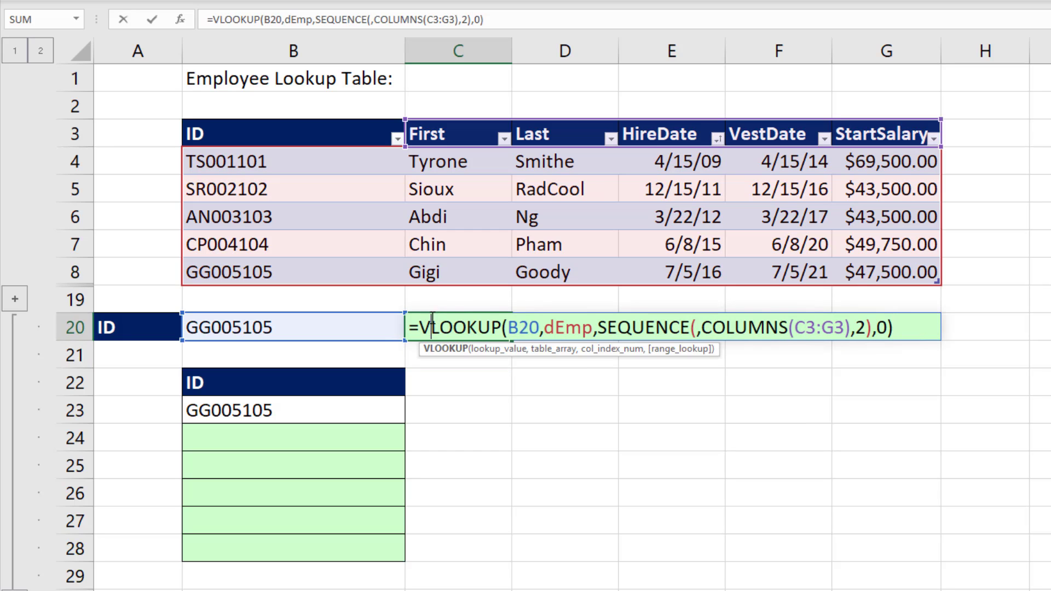
left_click_drag(411, 324, 979, 329)
key("ctrl+c")
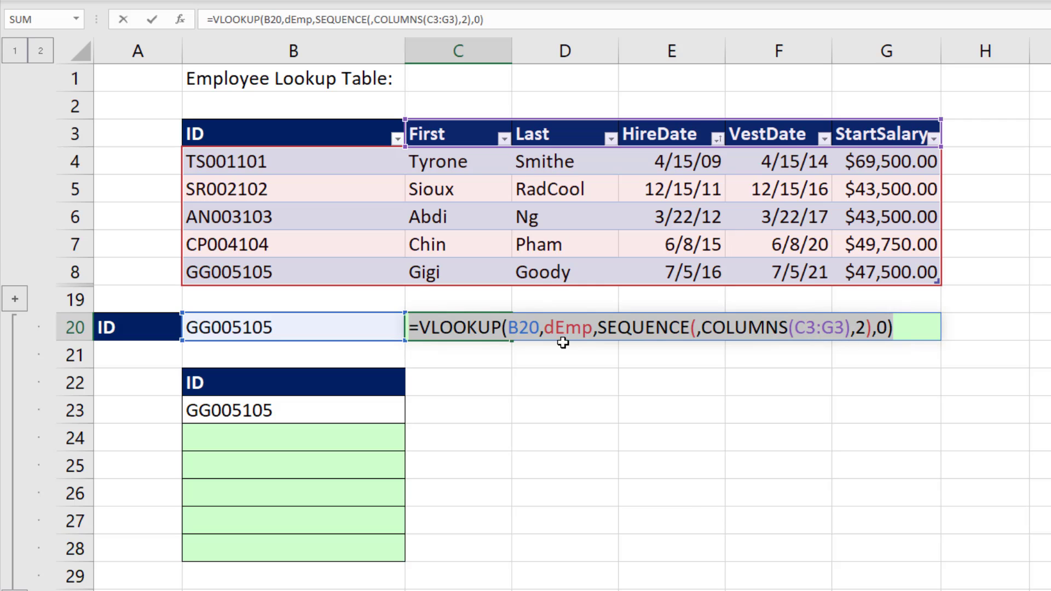
key("Escape")
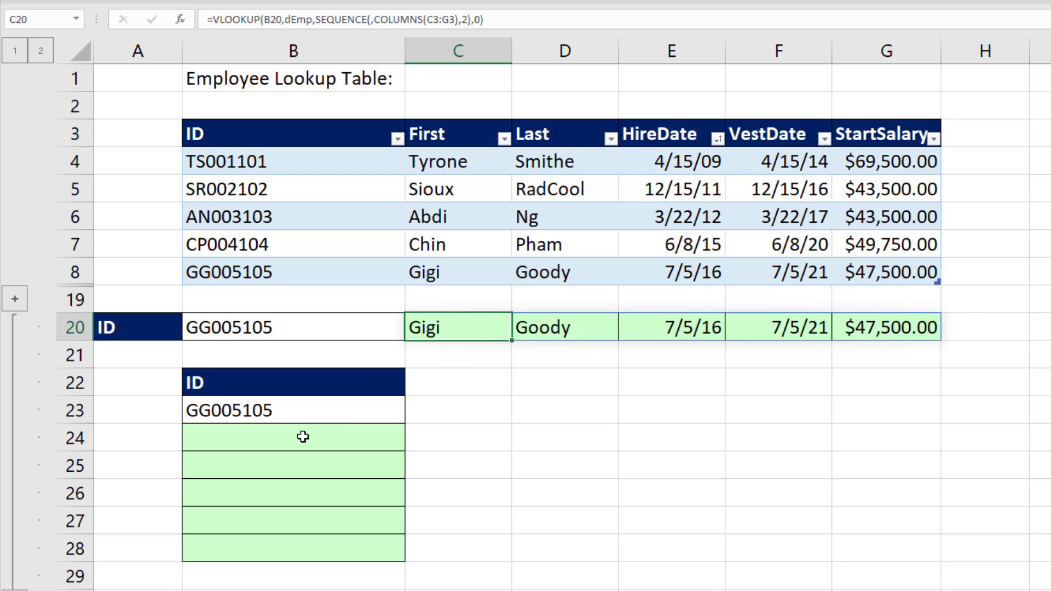
double_click(301, 438)
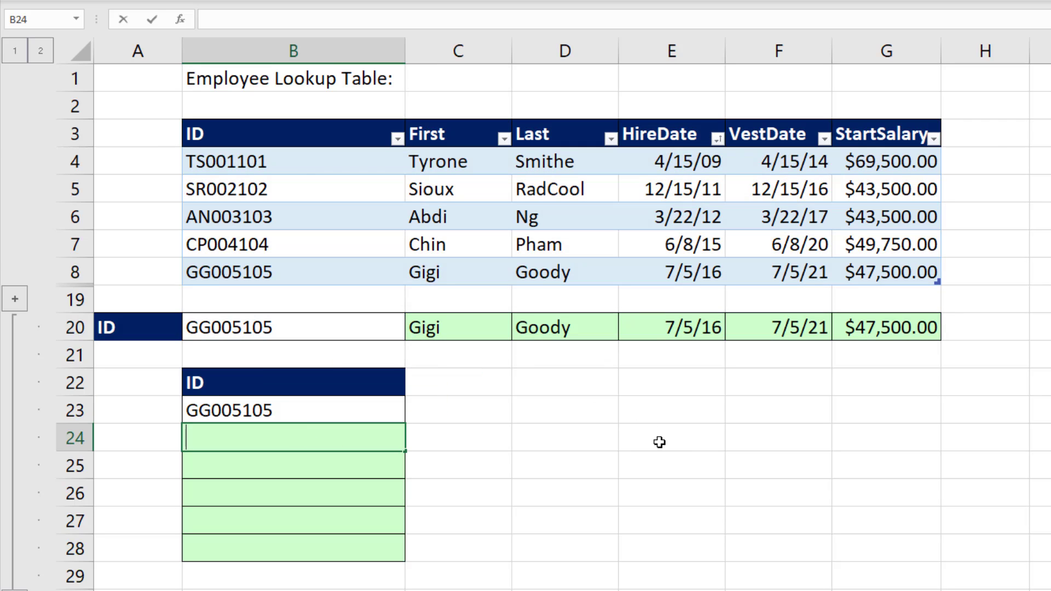
key("ctrl+v")
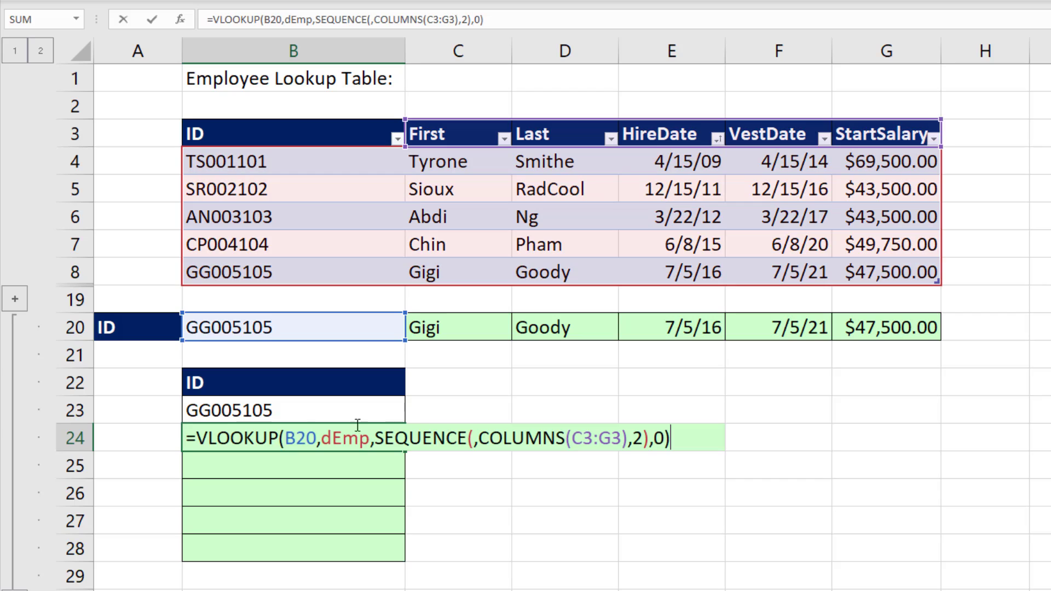
Edit B24's pasted formula to spill vertically from B23's ID: =VLOOKUP(B23,dEmp,SEQUENCE(COLUMNS(C3:G3),,2),0).
left_click(293, 442)
double_click(299, 438)
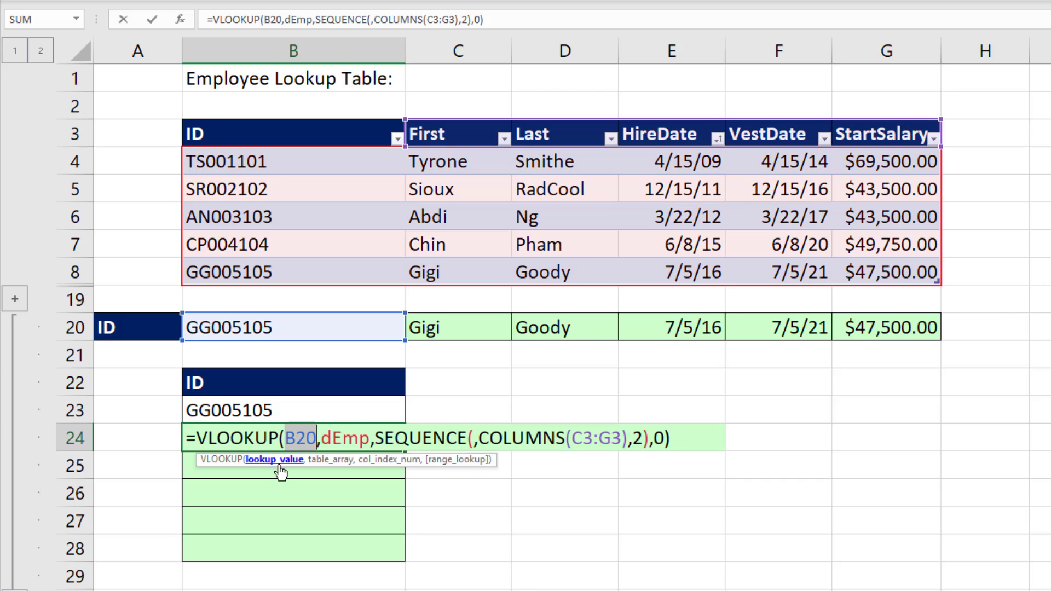
left_click(256, 410)
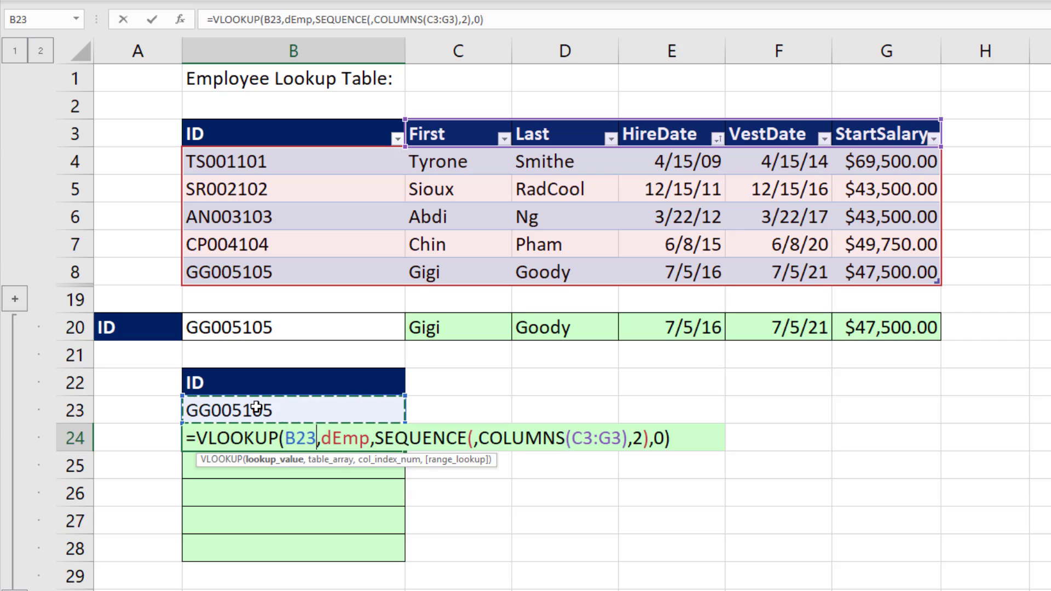
left_click(478, 438)
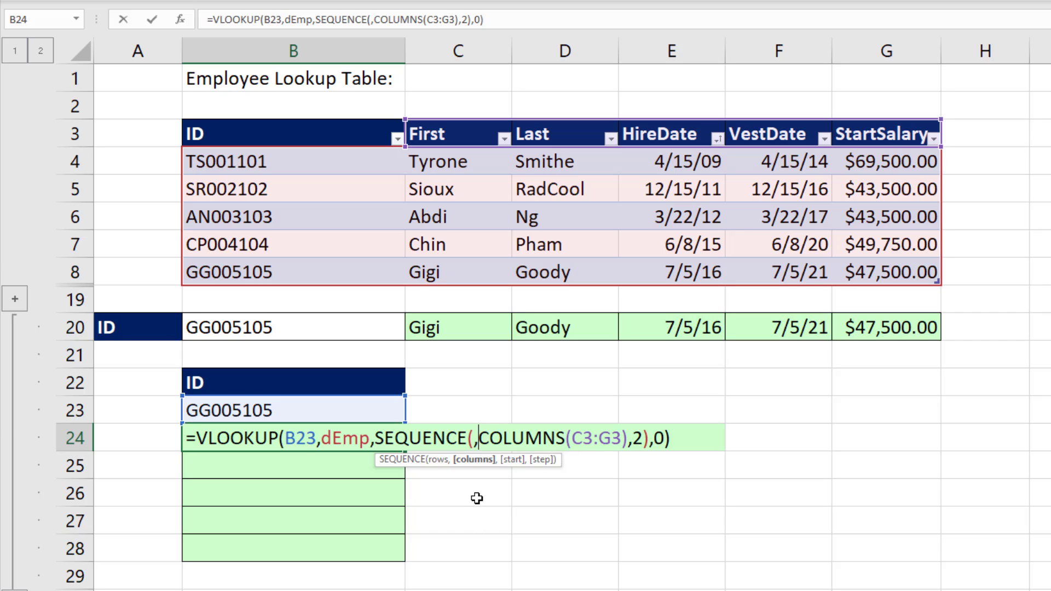
key("BackSpace")
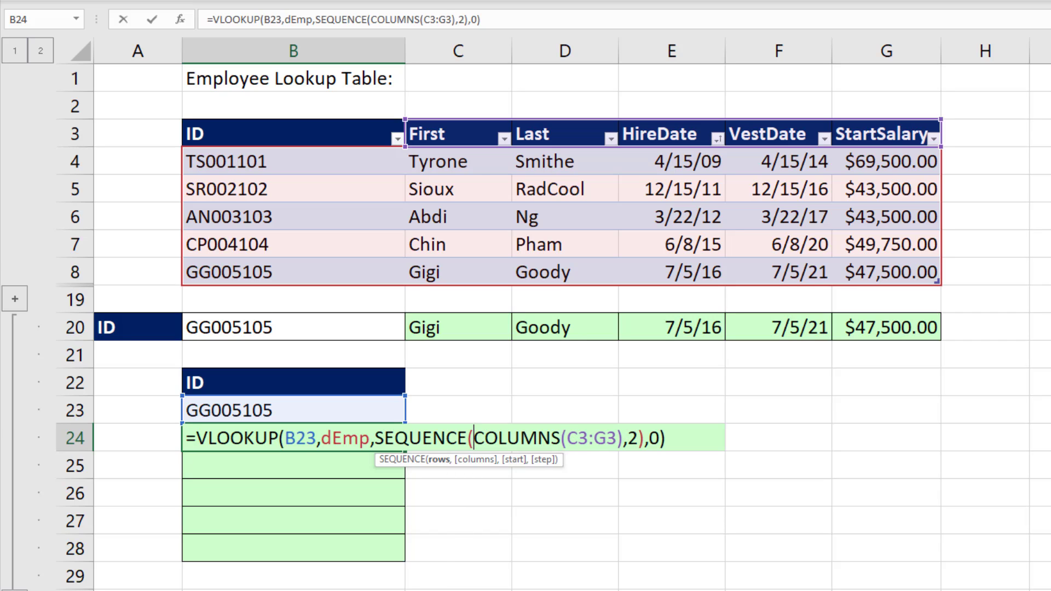
left_click(631, 443)
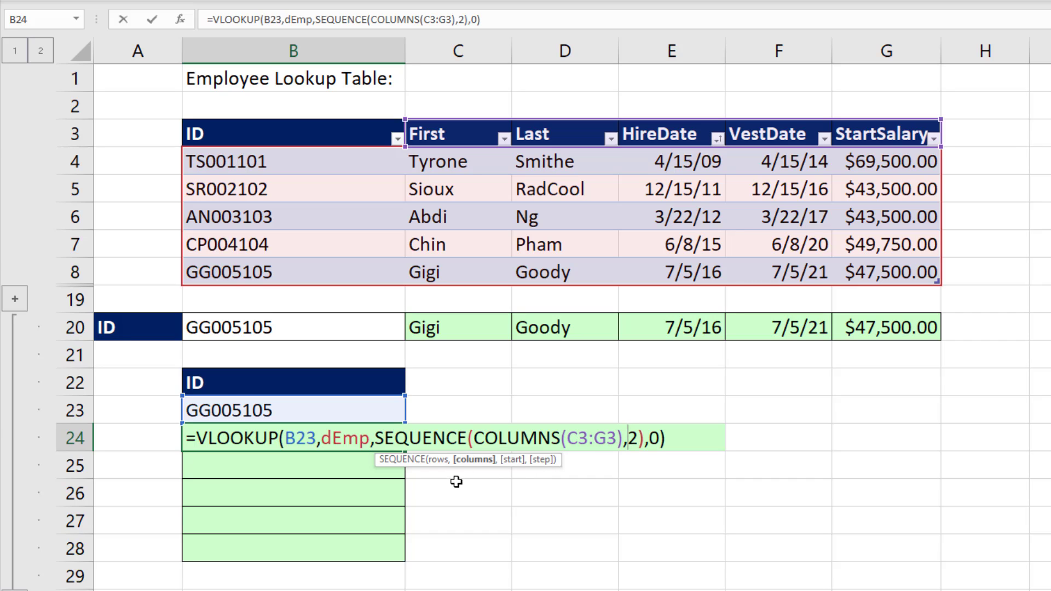
type(",")
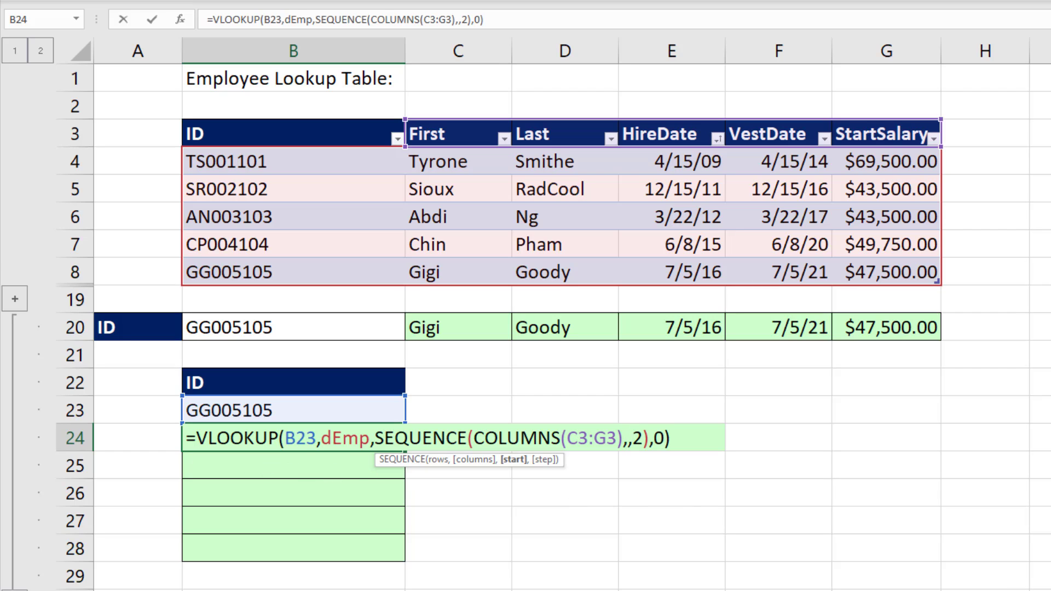
key("Return")
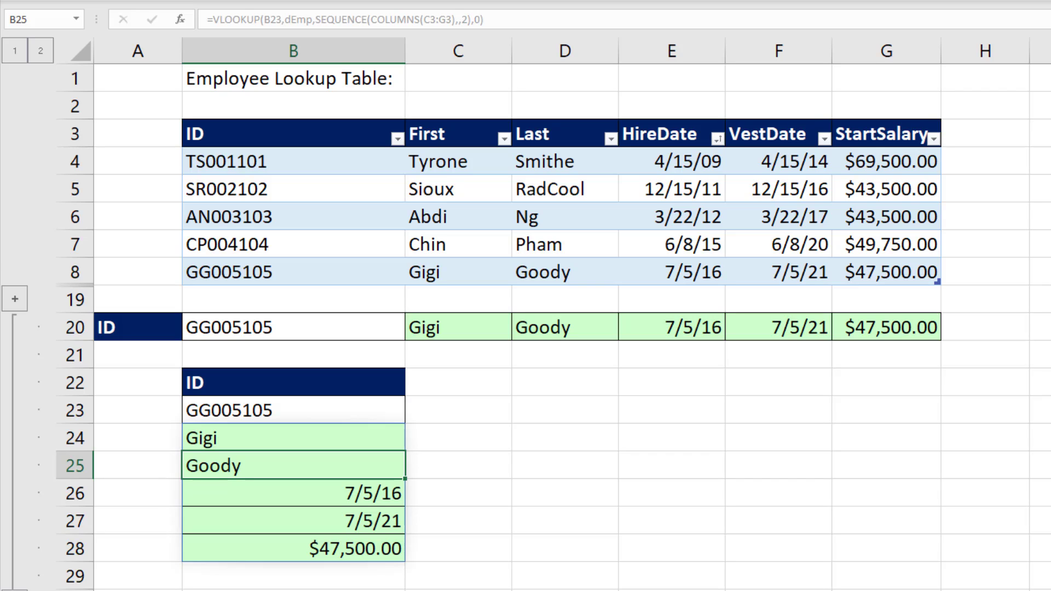
Choose the second employee ID in B20's list to test both spilled lookups.
left_click(367, 327)
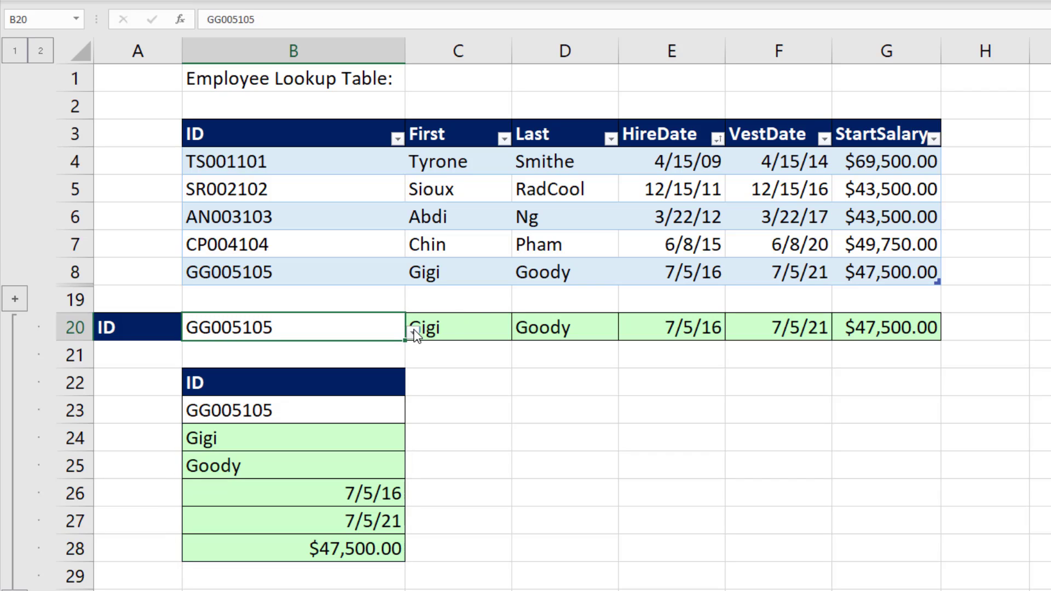
left_click(413, 333)
left_click(409, 369)
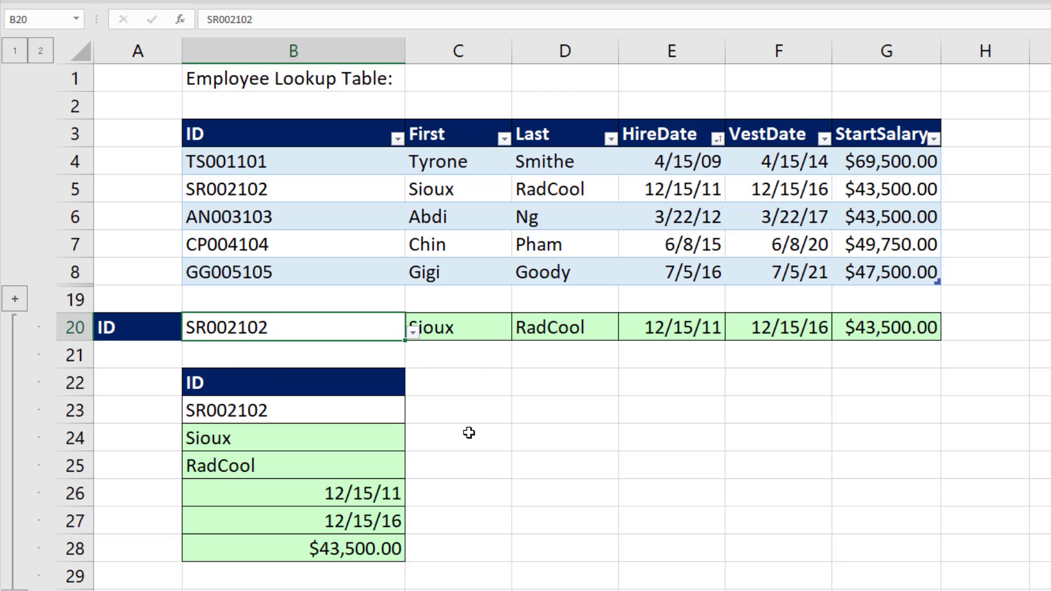
left_click(449, 382)
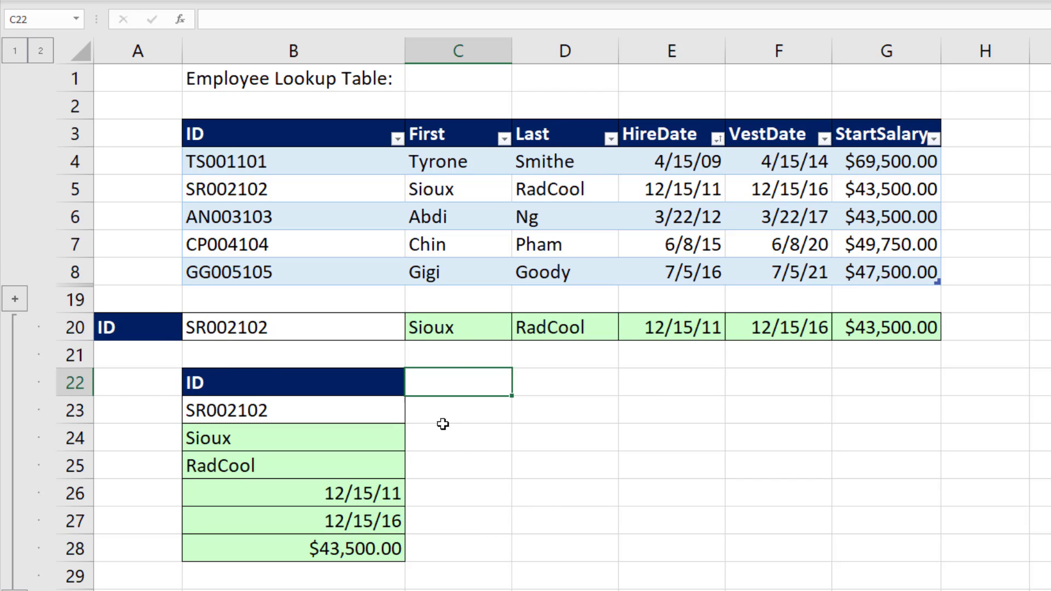
Review the SEQUENCE-based lookup formulas in C20 and B24 without changing them.
left_click(449, 331)
double_click(453, 329)
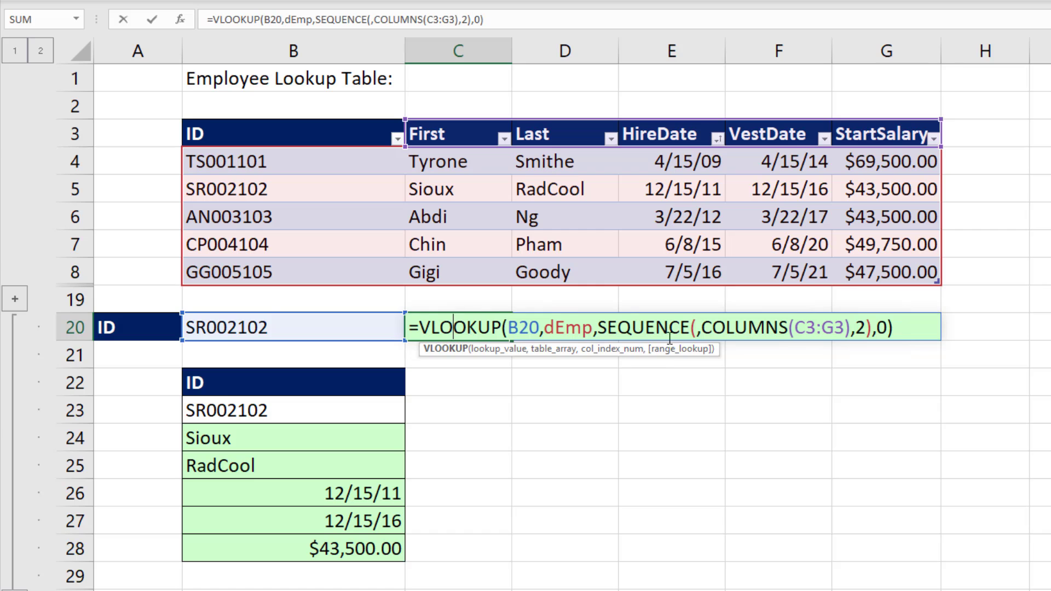
left_click(340, 429)
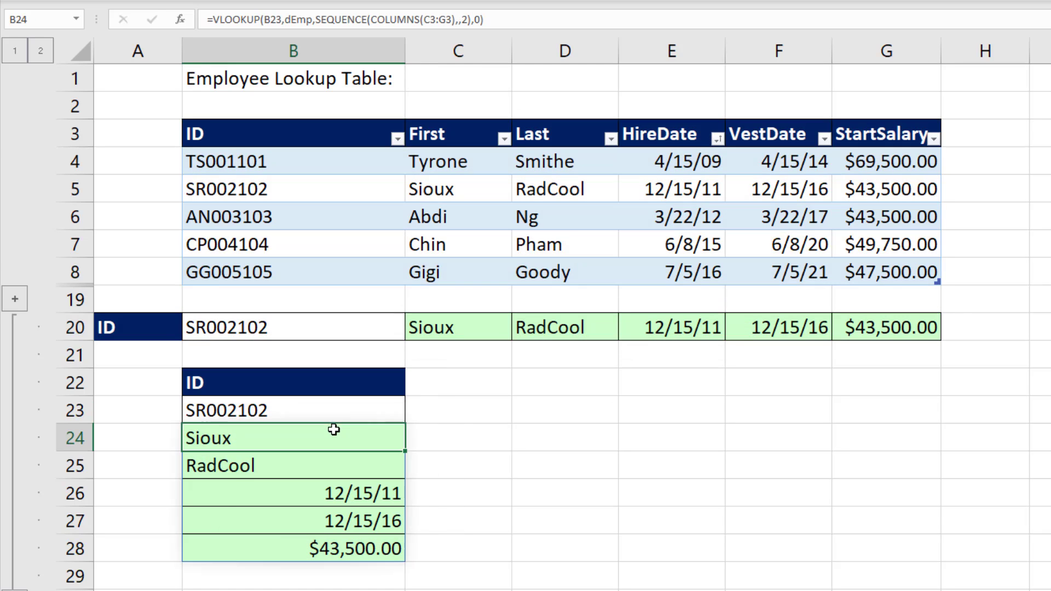
double_click(351, 432)
key("Escape")
Expand the grouped rows 9 to 18 and review the COLUMNS formula in C10 and the ROWS formula in B14.
left_click(15, 298)
double_click(445, 321)
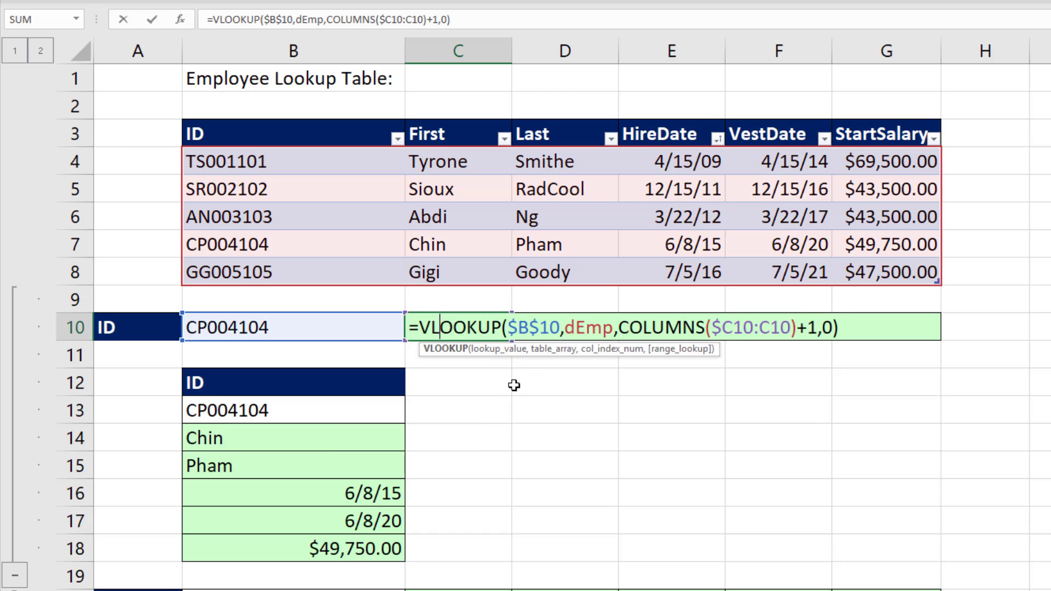
key("Escape")
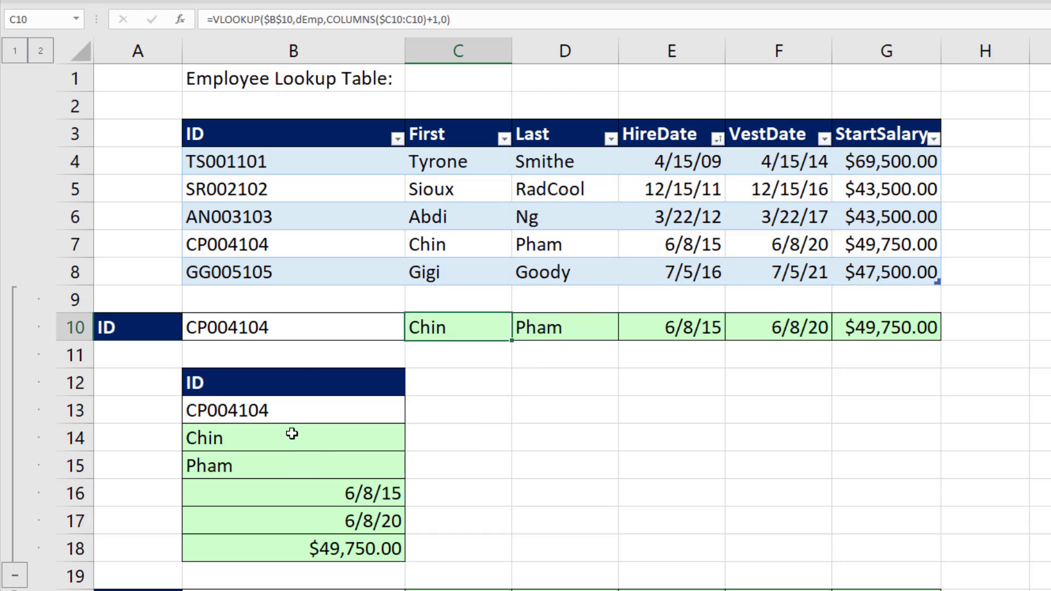
double_click(293, 436)
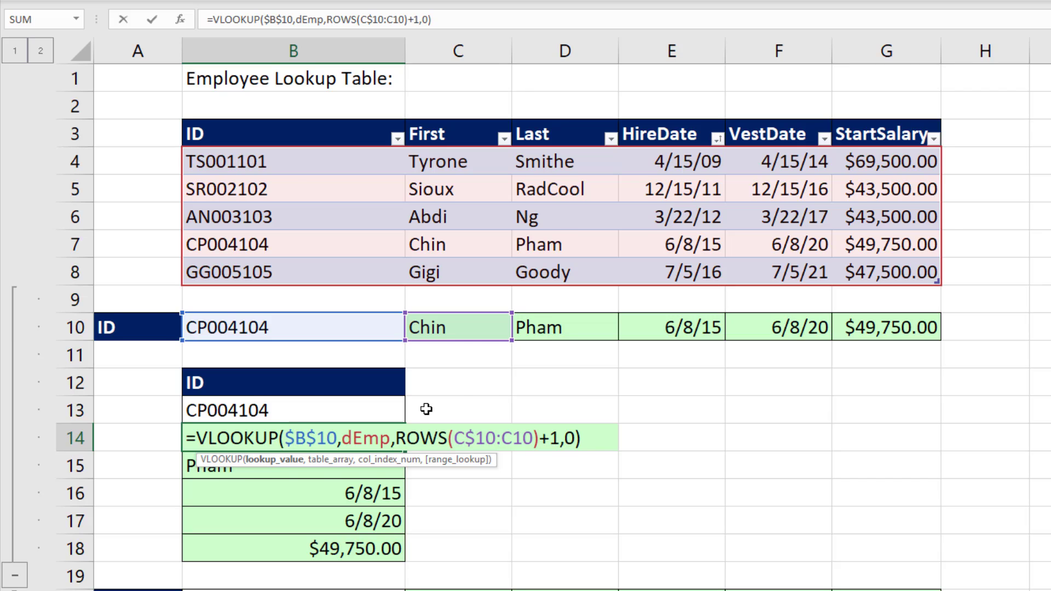